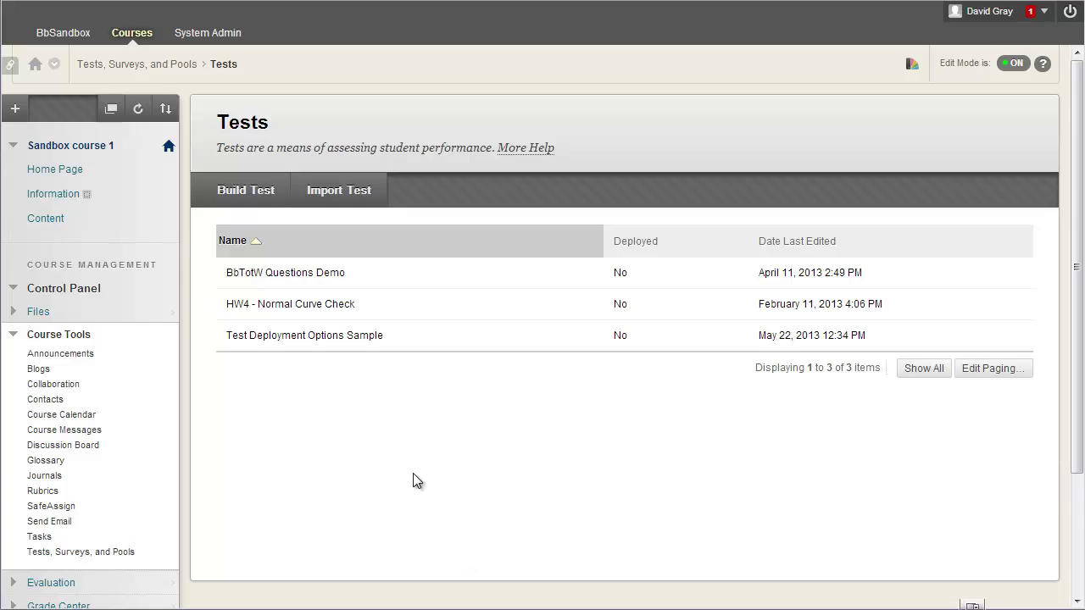
Step: Open the Test Deployment Options Sample test for editing and examine its questions and the question types that can be added
click(390, 338)
click(415, 374)
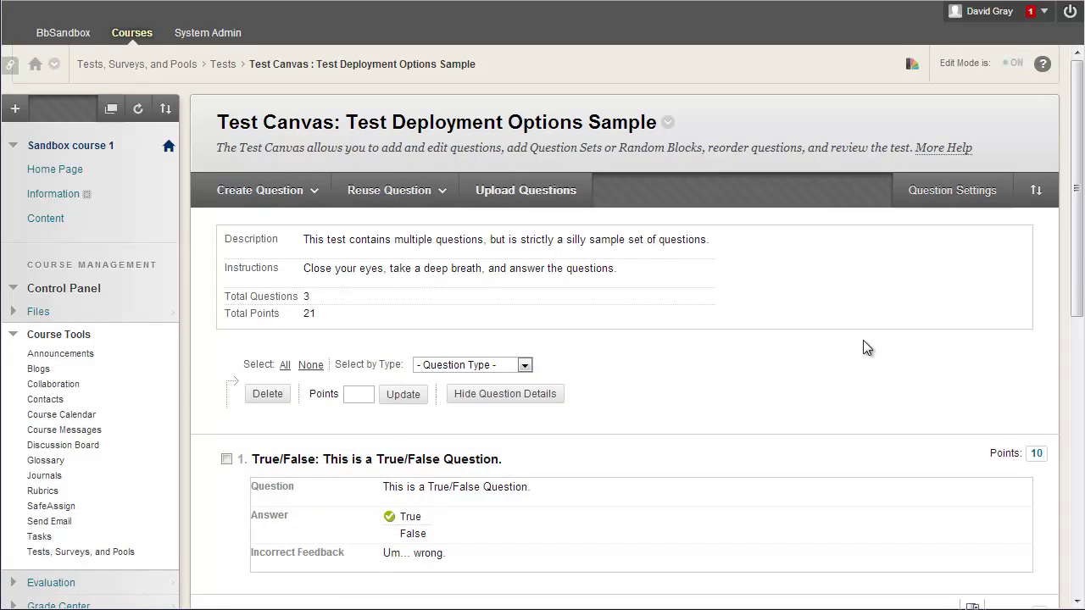
scroll(863, 340, down, 2)
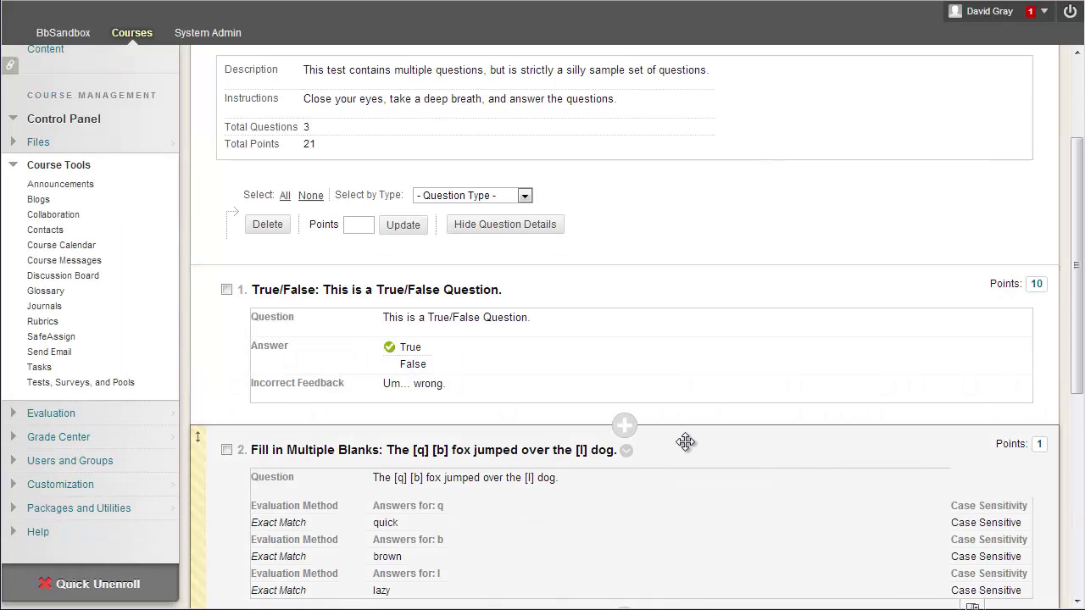
click(623, 426)
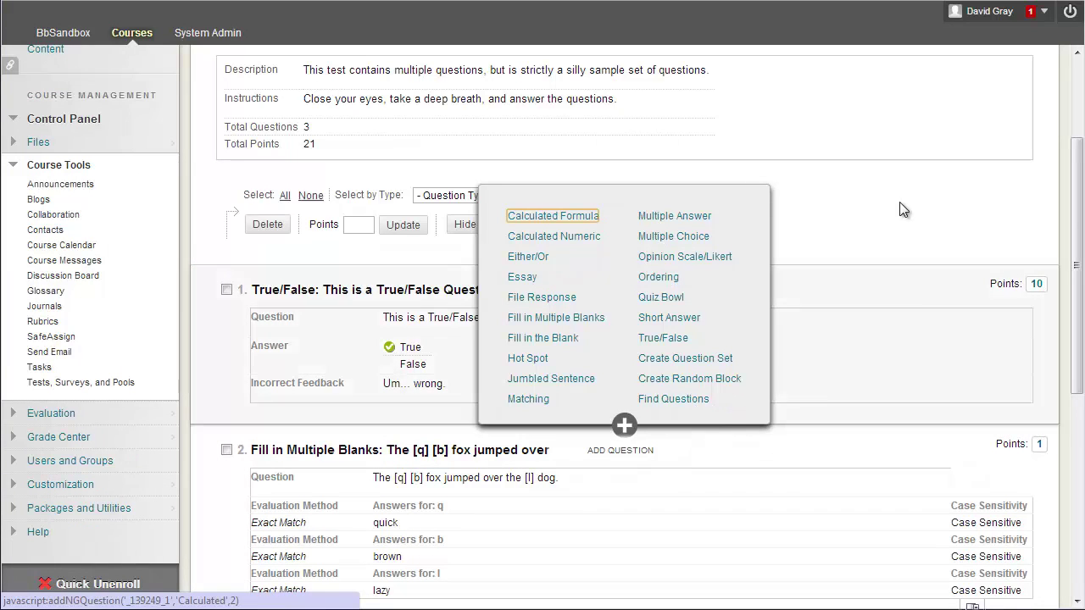
scroll(752, 281, up, 2)
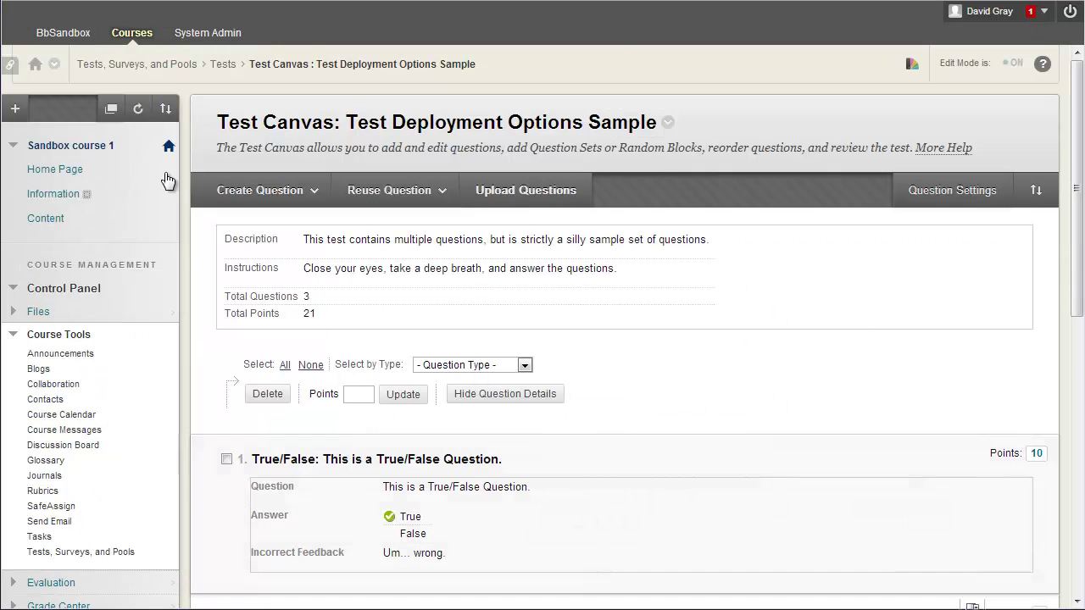
click(254, 190)
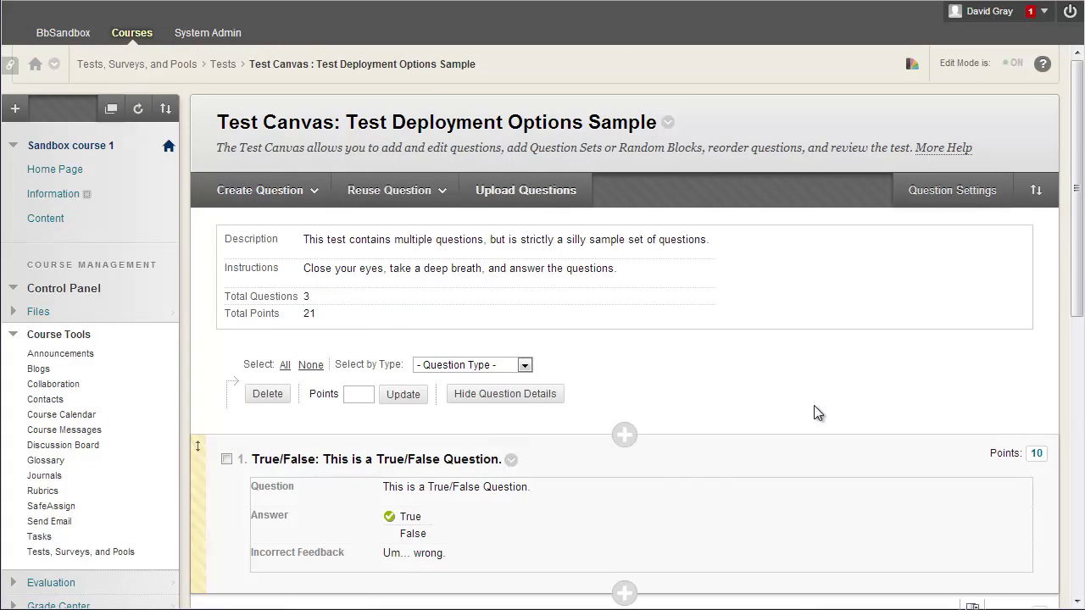
scroll(814, 405, down, 6)
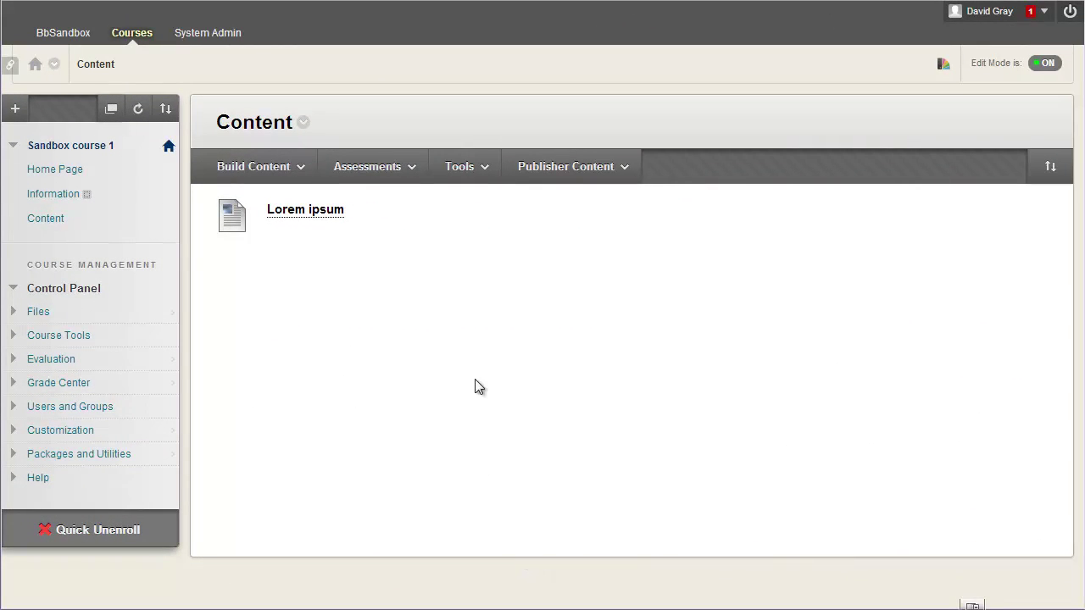
Step: Add the existing test "Test Deployment Options Sample" to the course's Content area
click(377, 167)
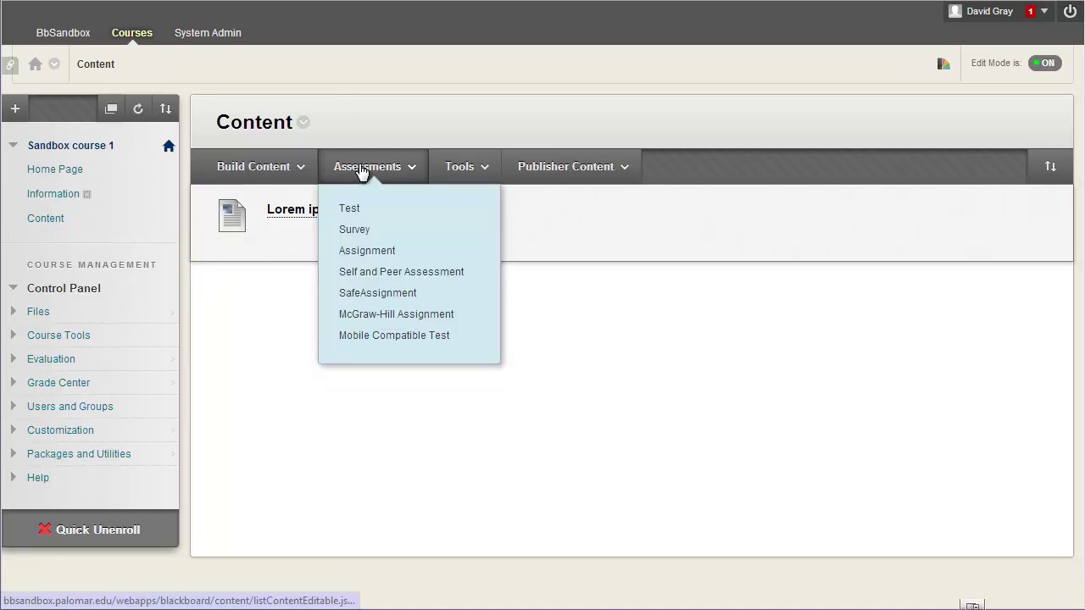
click(348, 209)
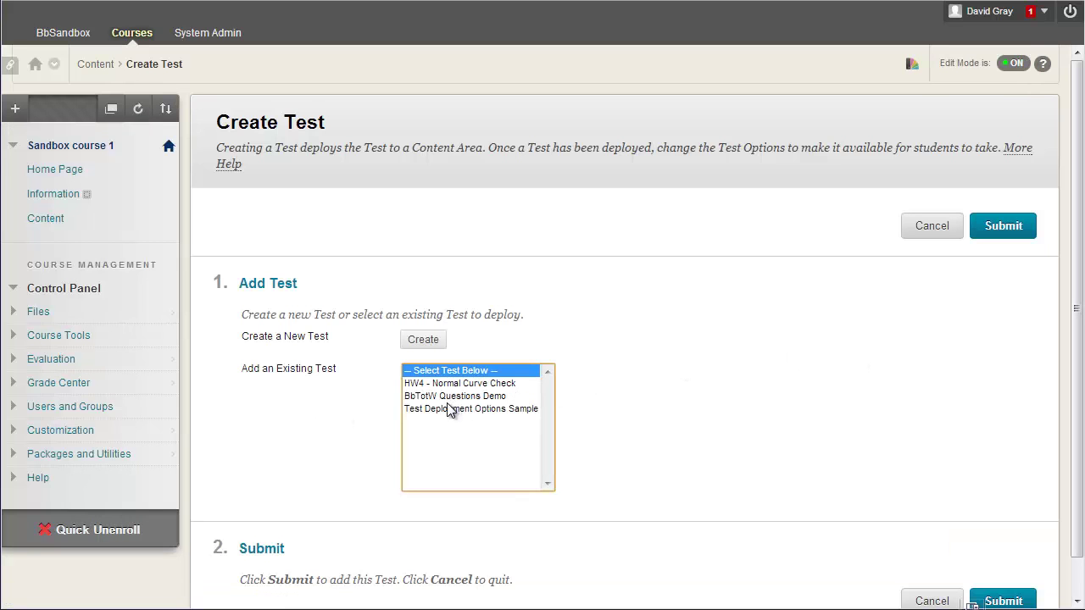
click(439, 410)
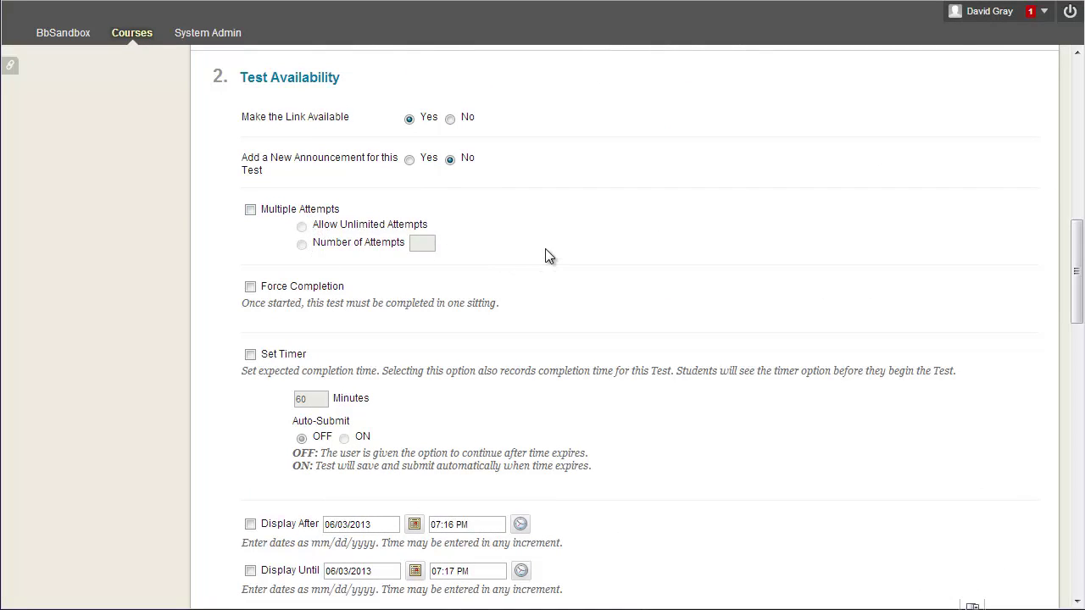
Step: Enable the test timer, set it to 3 minutes, and turn Auto-Submit on
scroll(591, 250, down, 1)
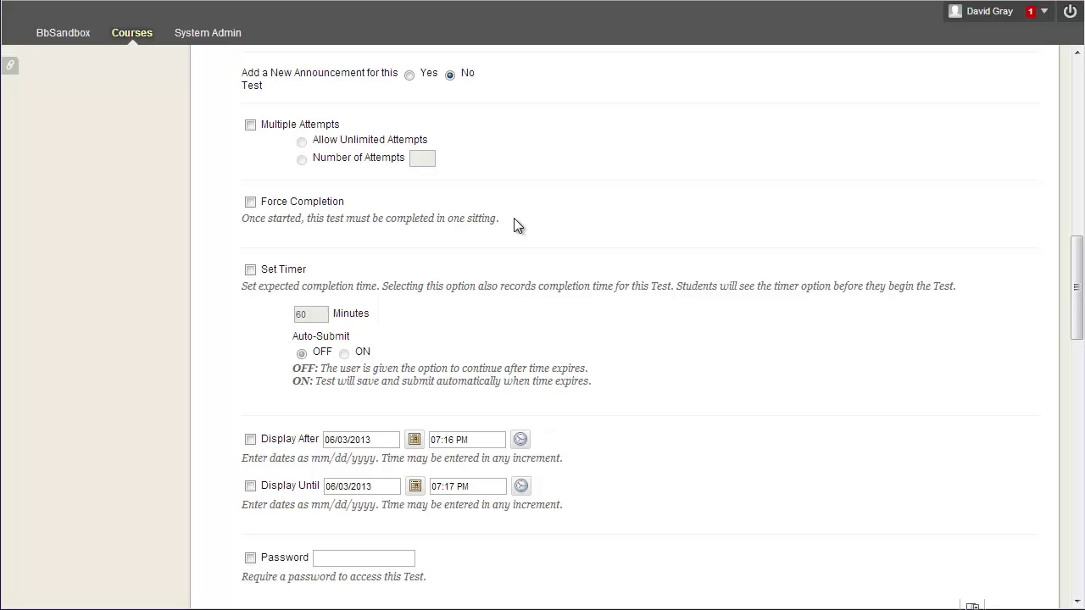
scroll(514, 222, down, 1)
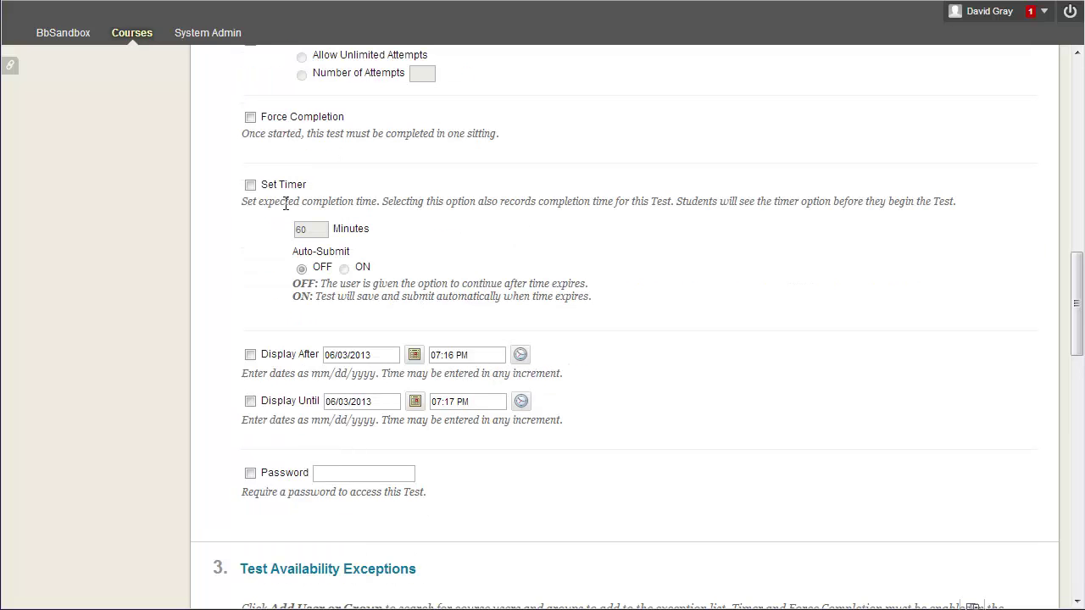
click(251, 186)
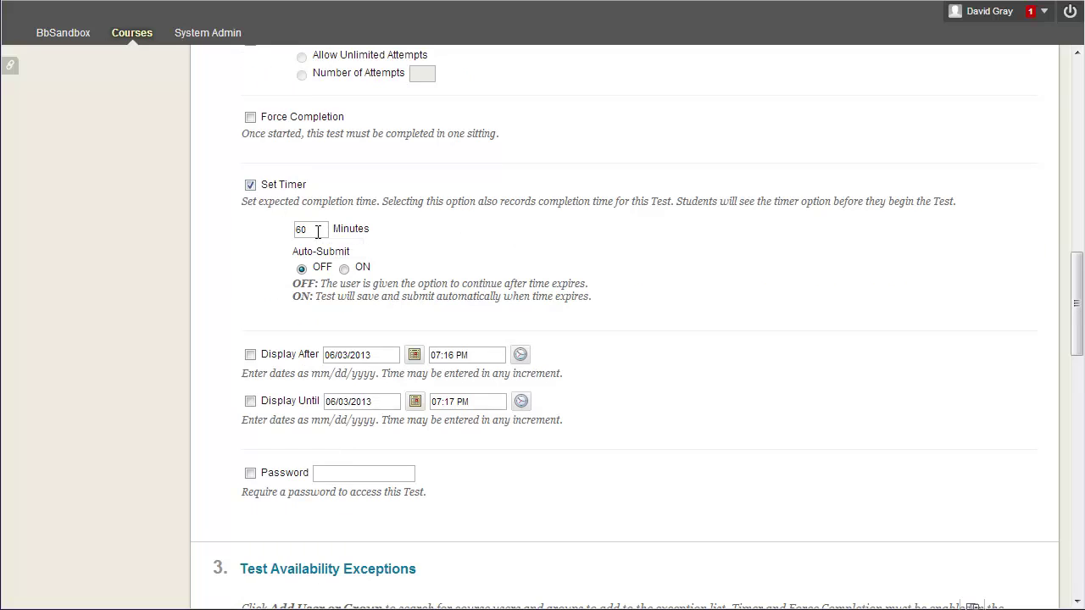
click(302, 230)
drag(304, 231, 252, 227)
text(3)
click(344, 269)
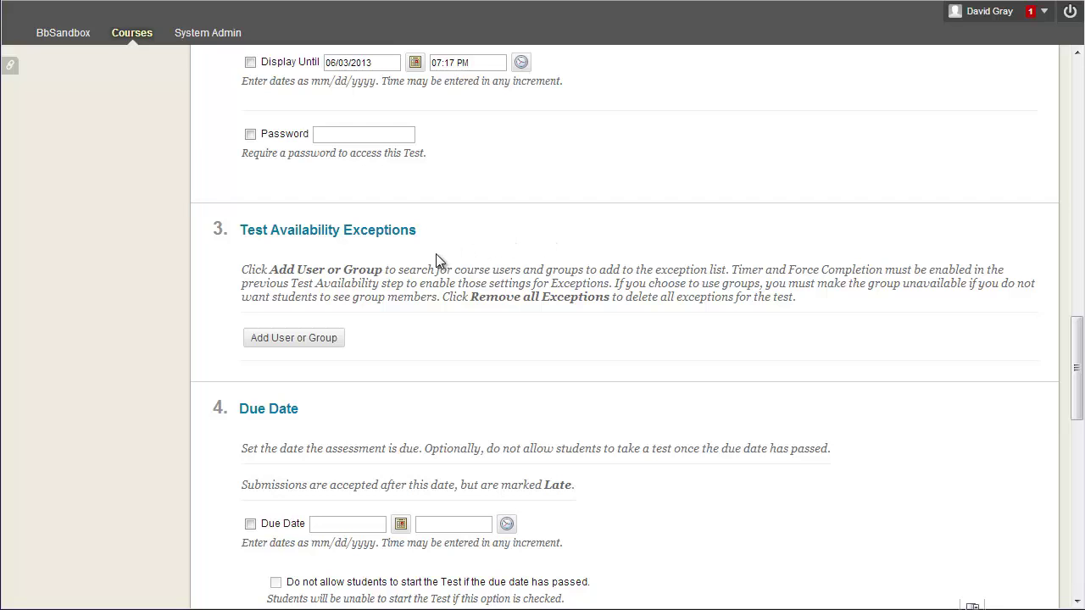
Step: Add the individual student listed in the course as a test availability exception
scroll(512, 258, up, 1)
scroll(512, 264, up, 3)
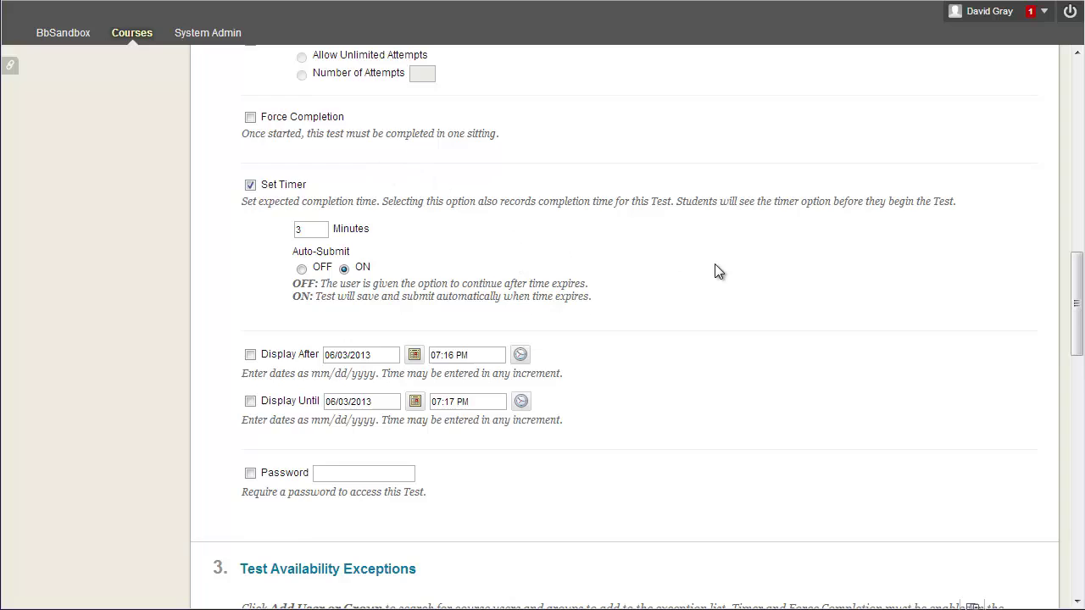
scroll(714, 264, down, 3)
scroll(714, 264, down, 1)
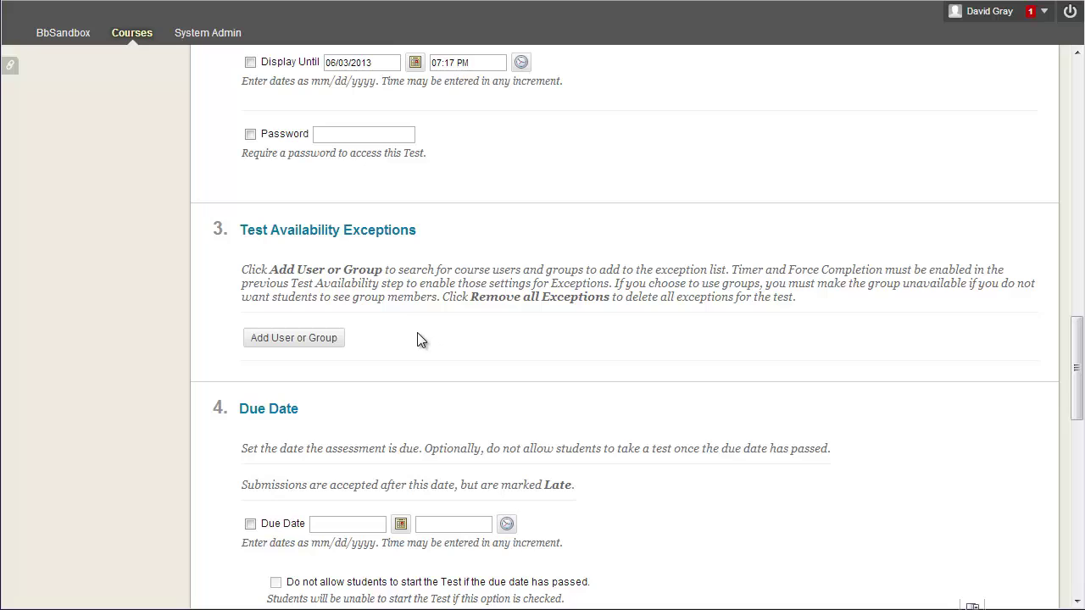
click(323, 335)
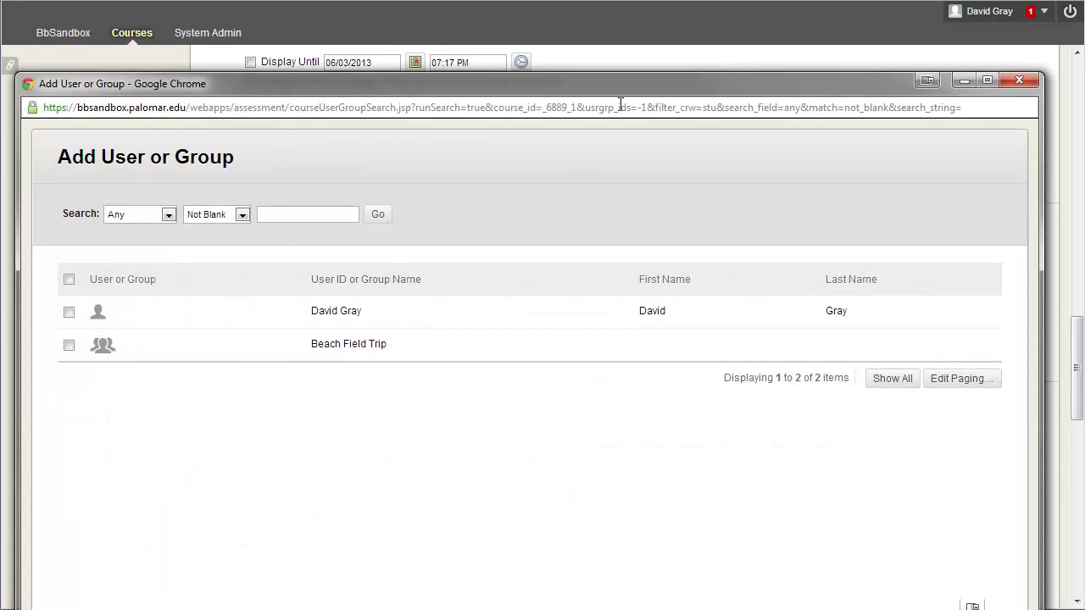
drag(620, 84, 623, 23)
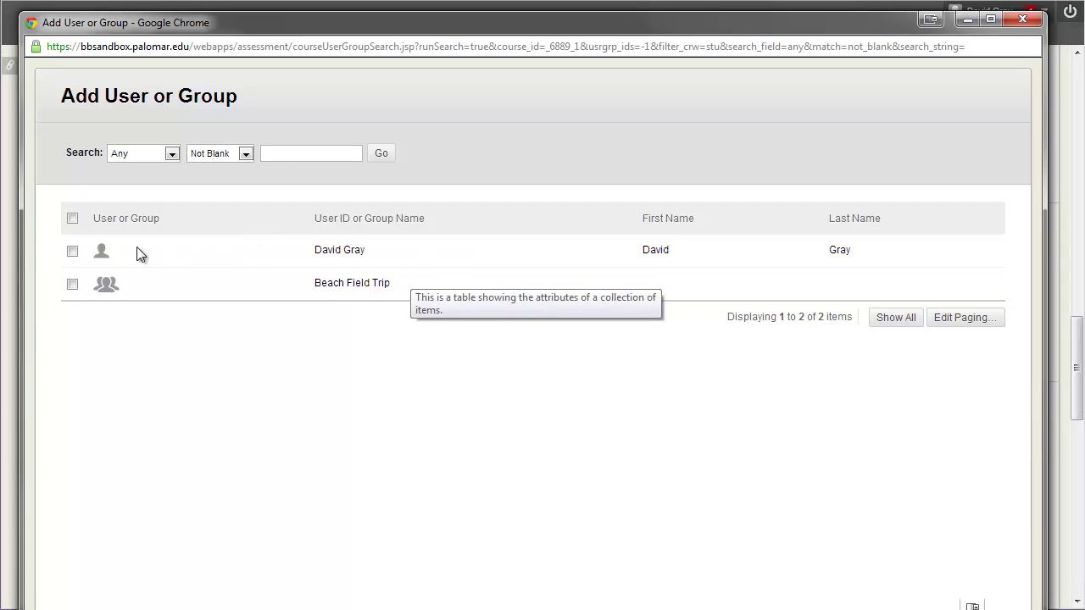
click(73, 251)
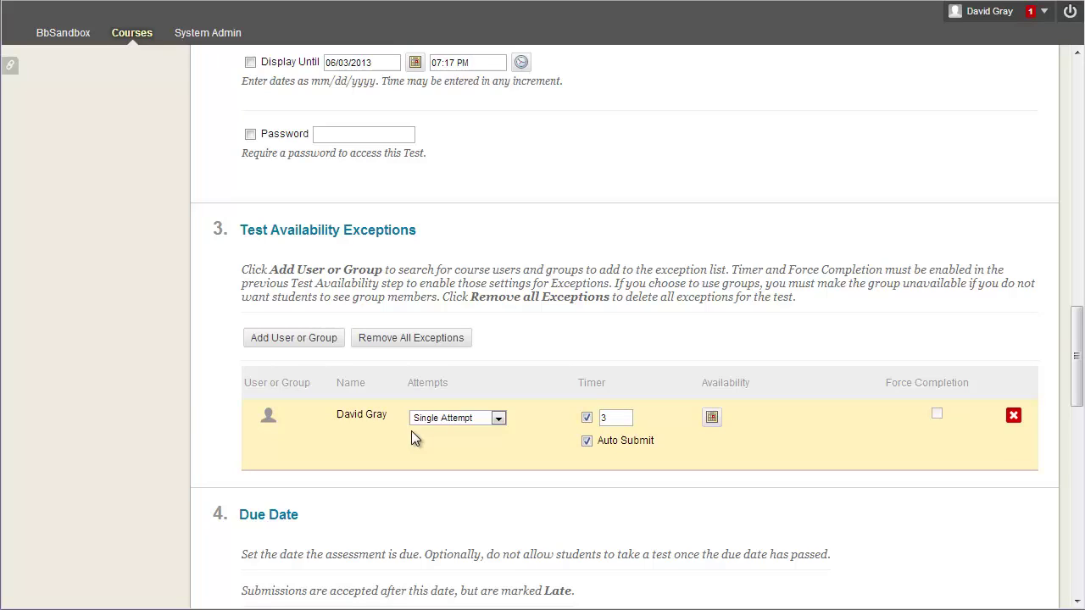
Step: Try the Multiple Attempts and Unlimited Attempts options for the student's exception, and return it to Single Attempt
click(499, 418)
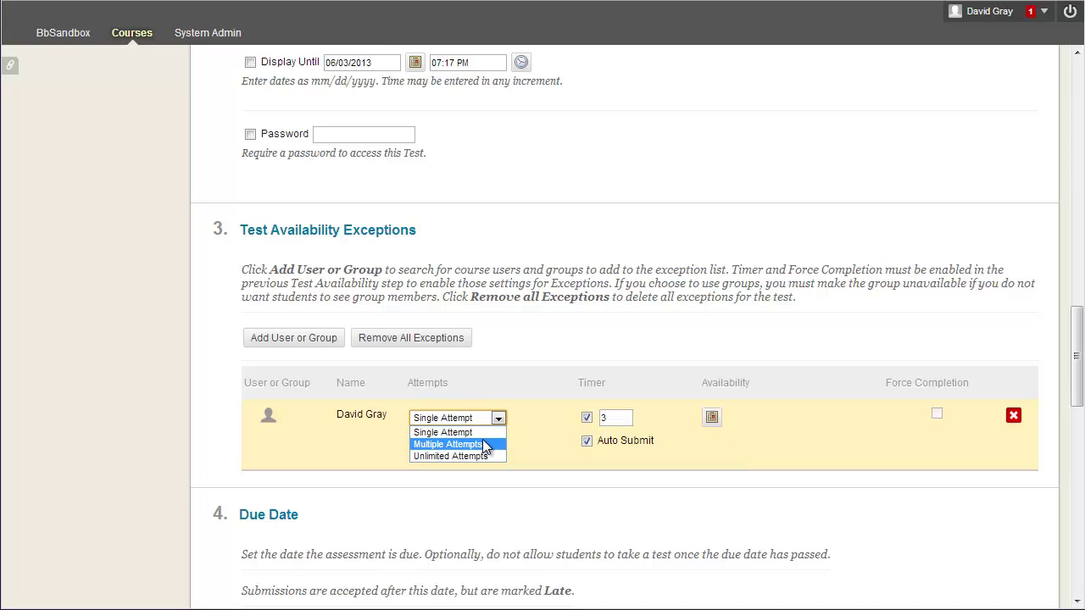
click(486, 444)
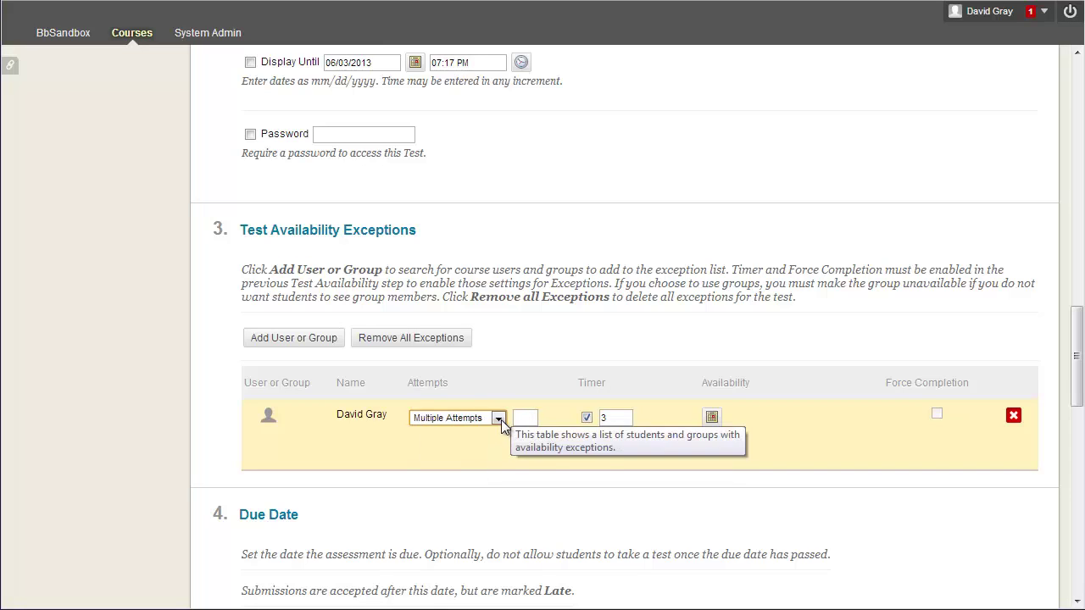
click(498, 418)
click(474, 455)
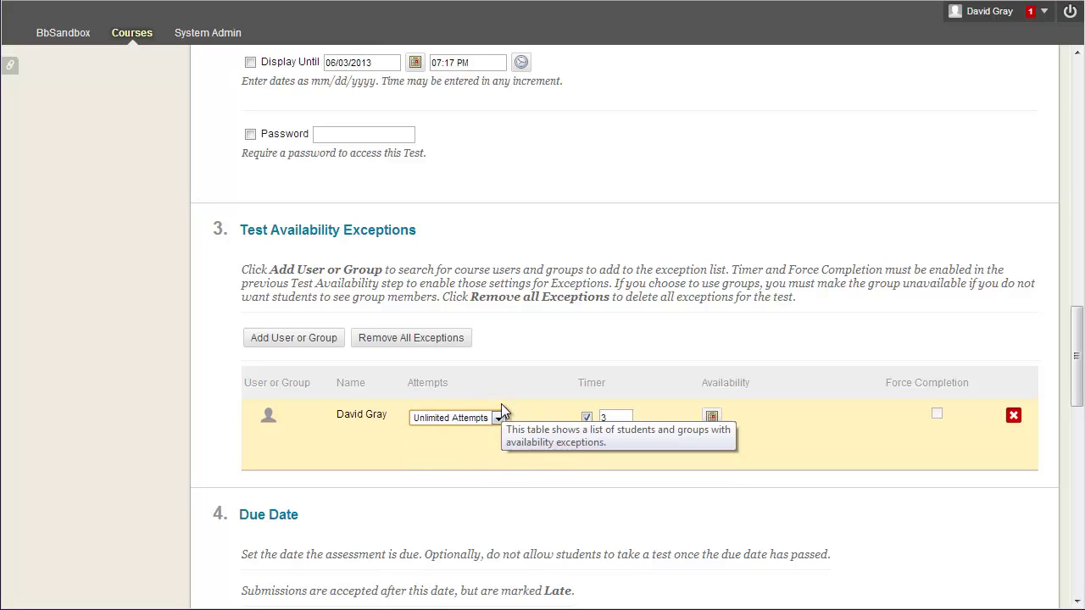
click(500, 417)
click(481, 428)
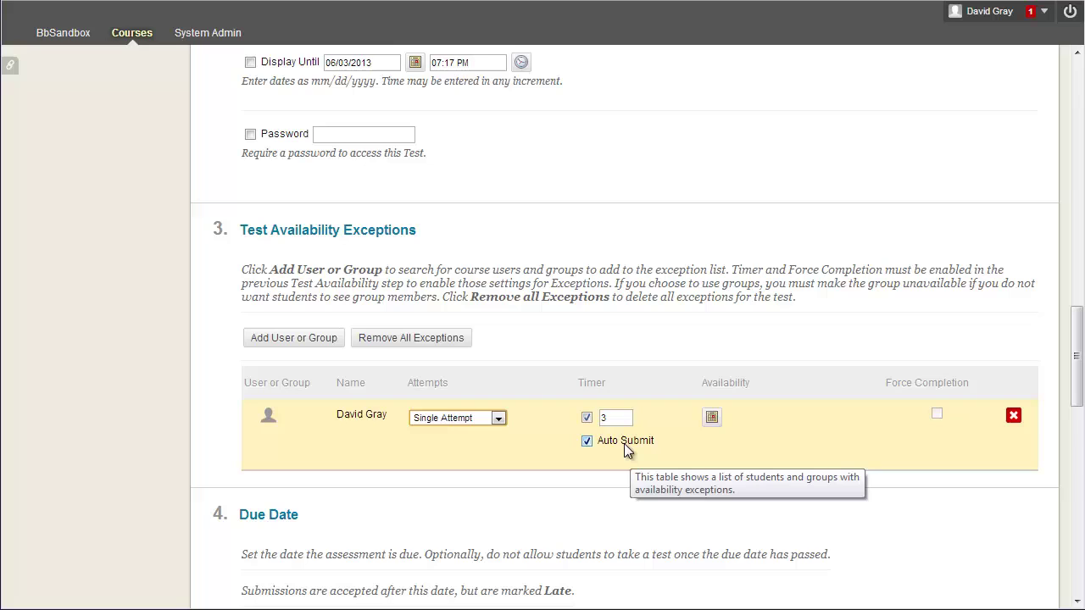
Step: Set the student's exception timer to 5 minutes, keeping Auto Submit enabled
click(586, 440)
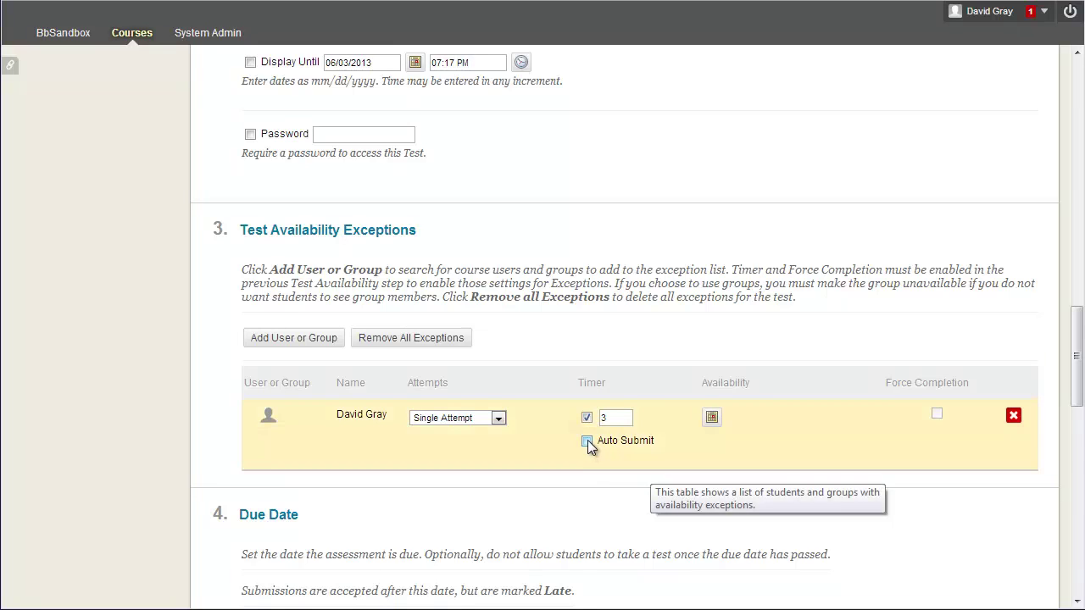
click(586, 440)
click(617, 417)
double_click(617, 418)
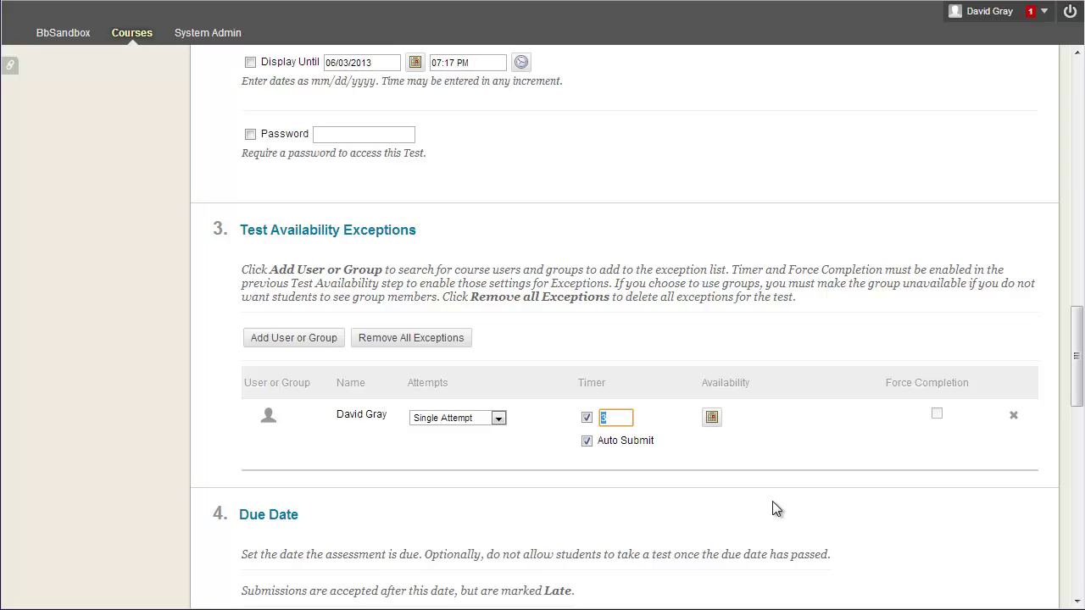
text(5)
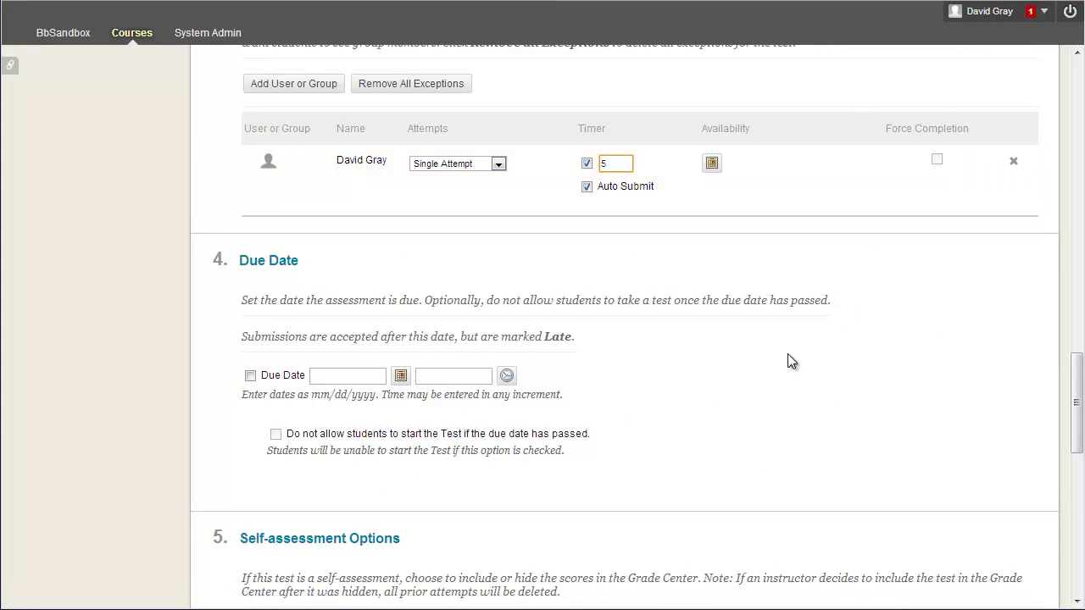
Step: Set the test's due date to 06/05/2013 at 12:00 PM and prevent students from starting it after that date
scroll(787, 359, down, 1)
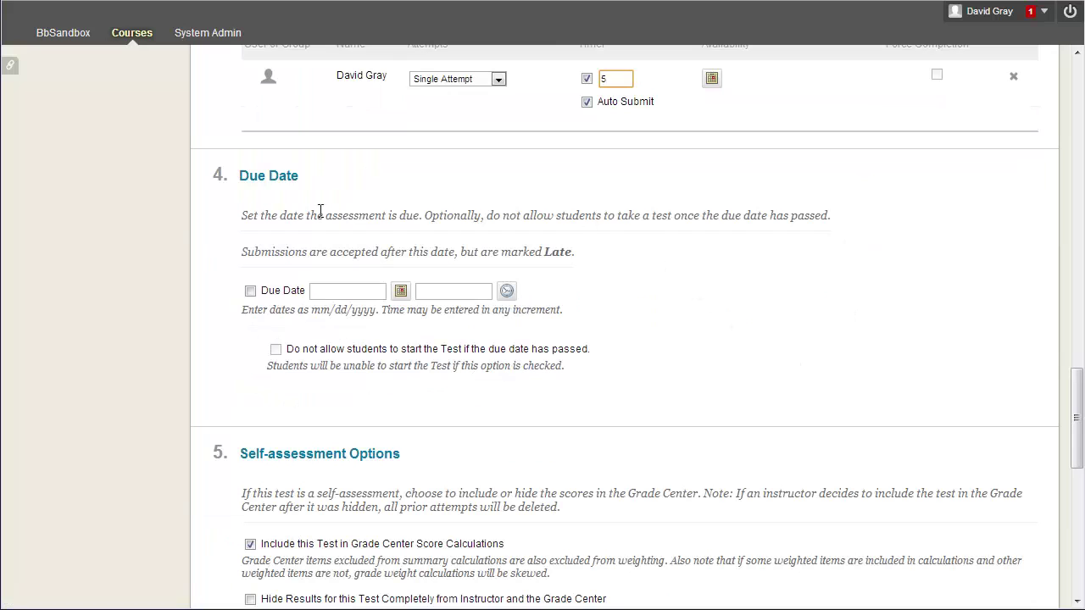
click(251, 293)
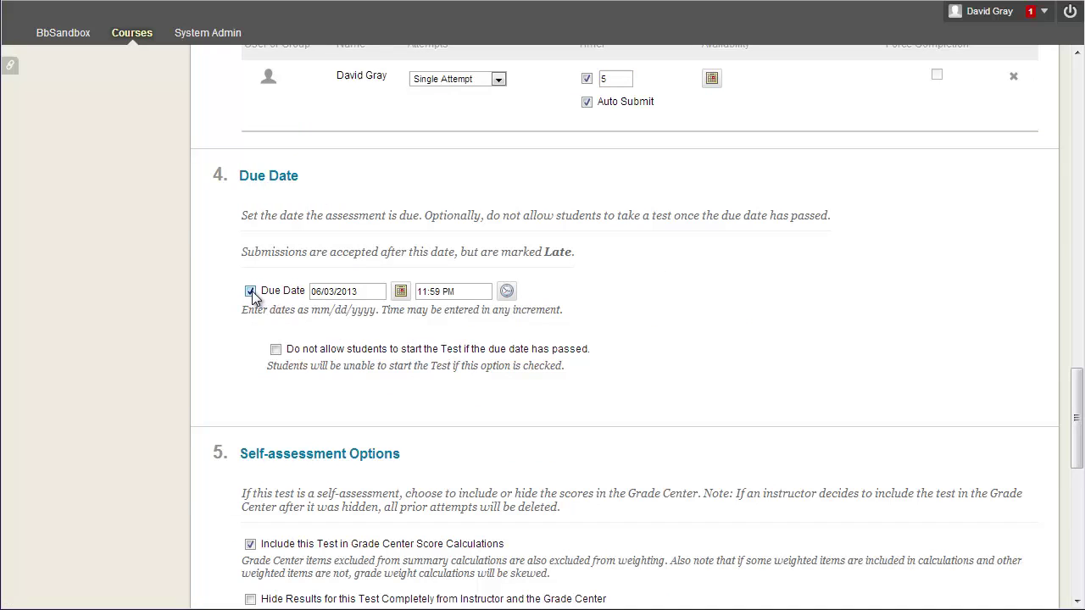
click(401, 292)
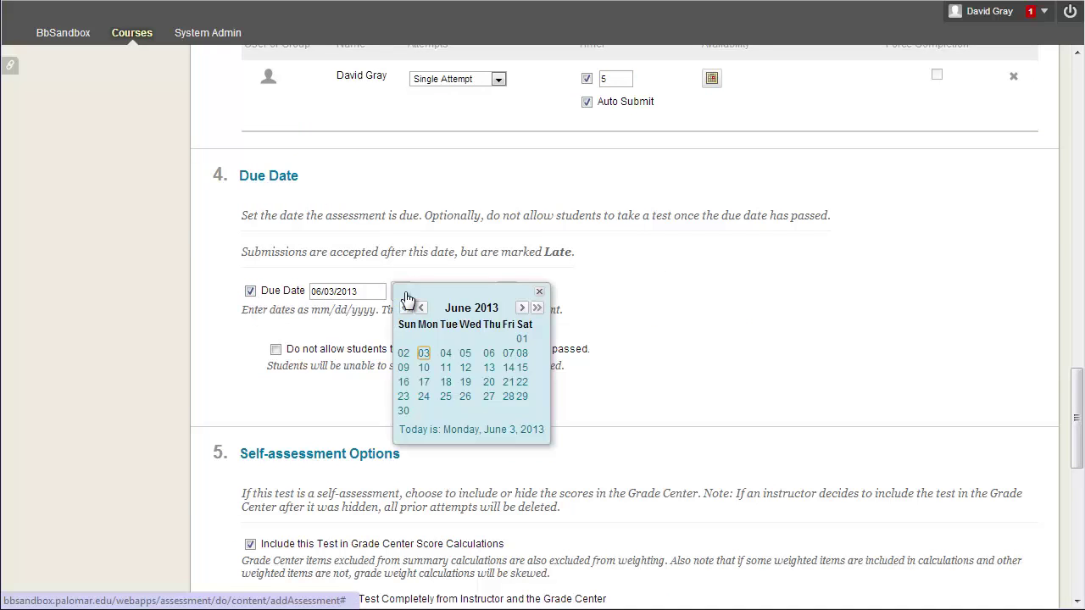
click(466, 355)
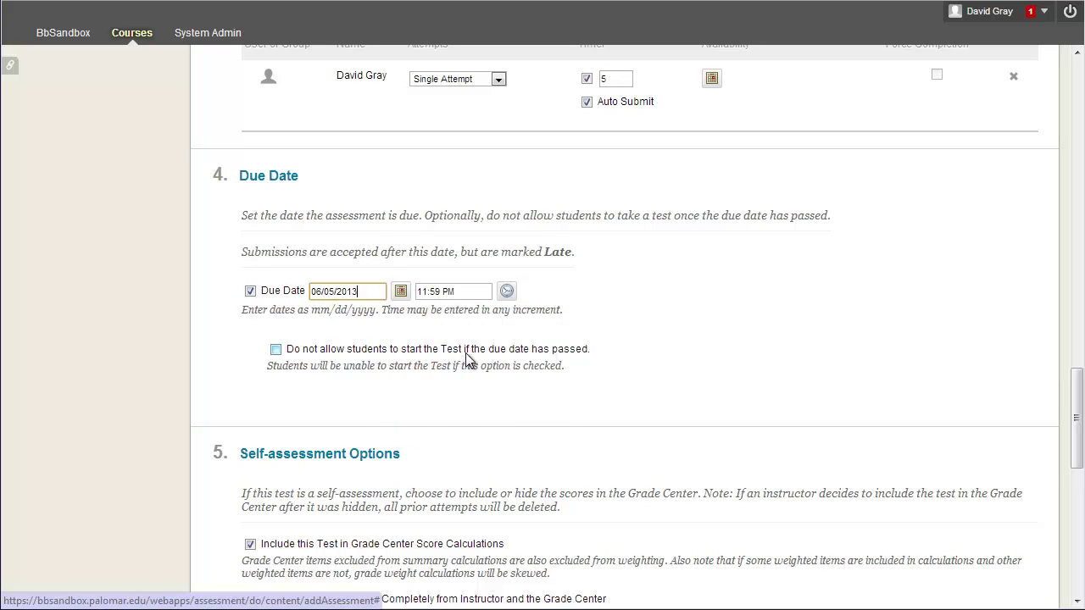
click(506, 293)
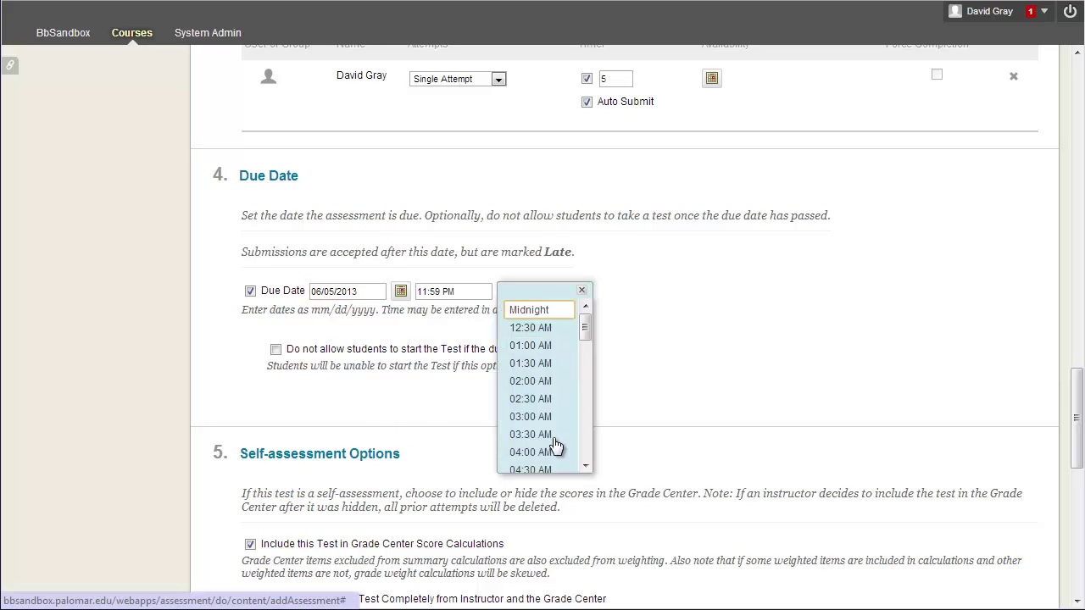
scroll(551, 419, down, 5)
click(544, 399)
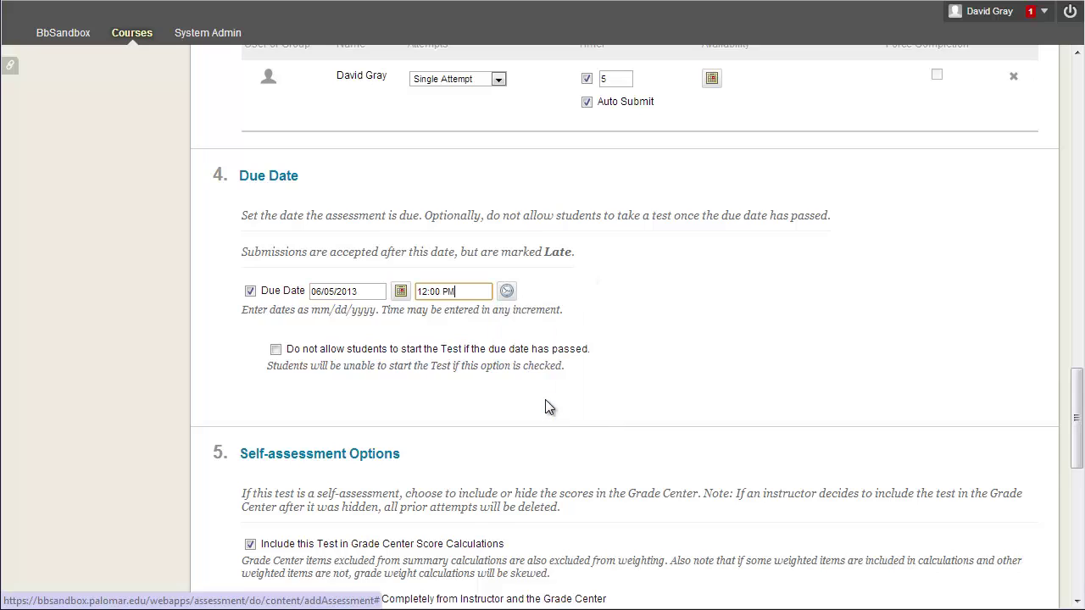
click(275, 350)
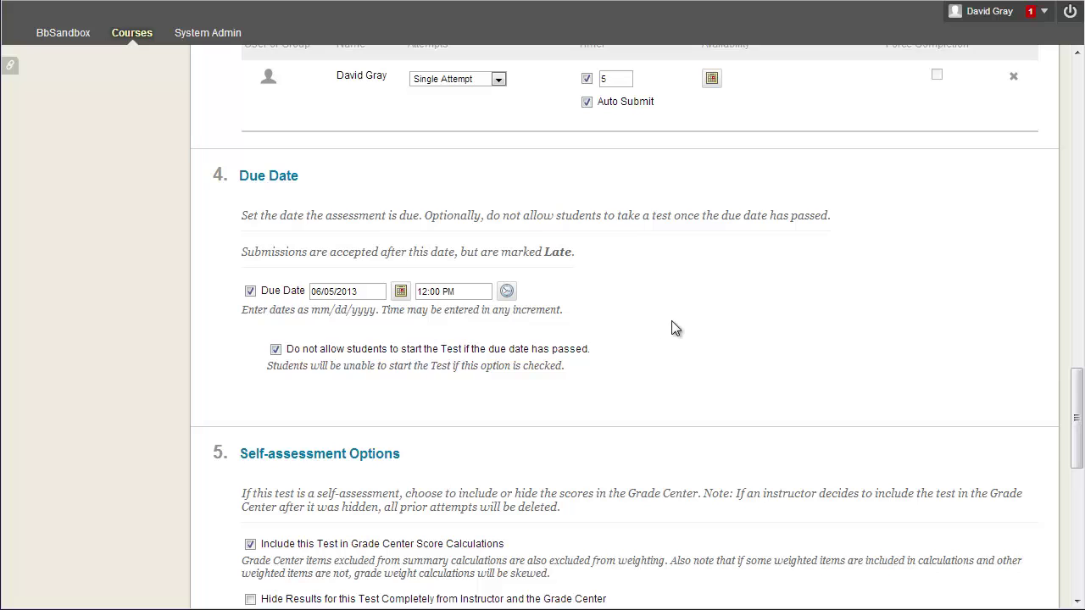
Step: Review the self-assessment options and the Score and Answers settings of the After Submission rule for showing results to students
scroll(675, 327, down, 1)
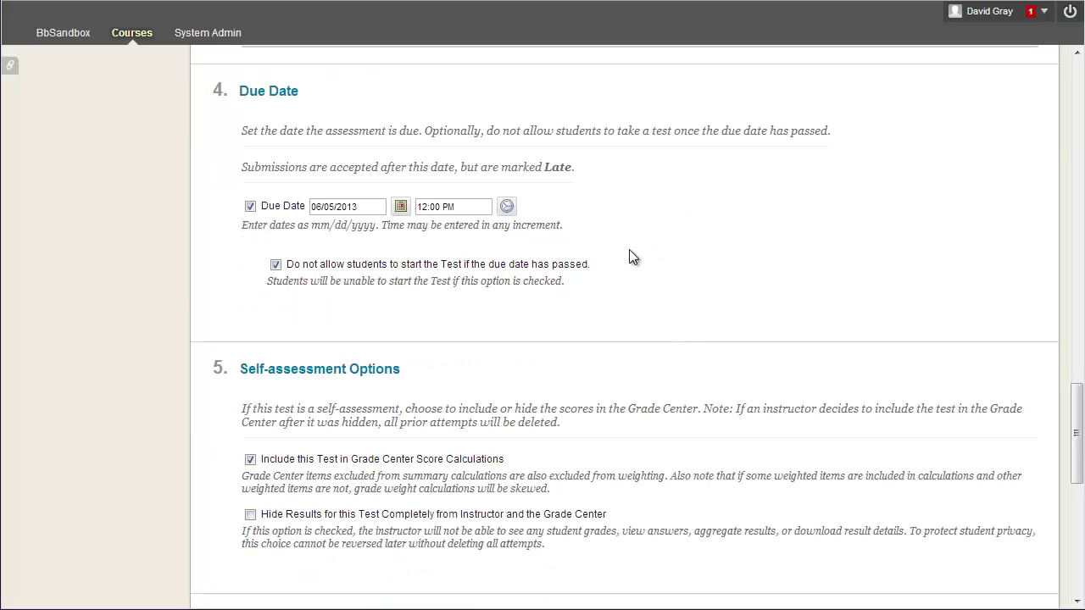
scroll(633, 255, down, 1)
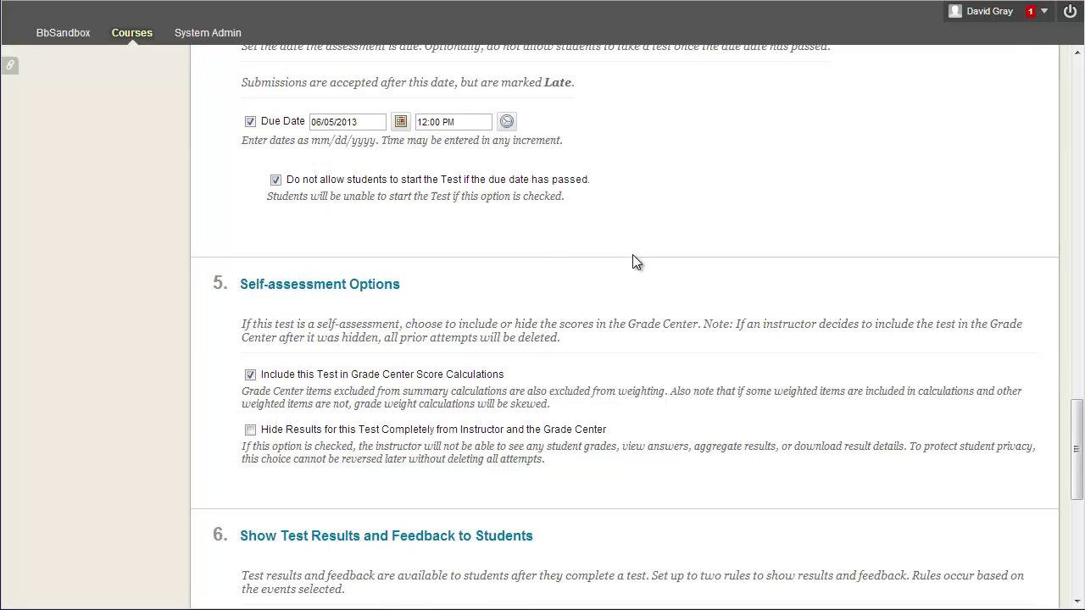
scroll(633, 254, down, 2)
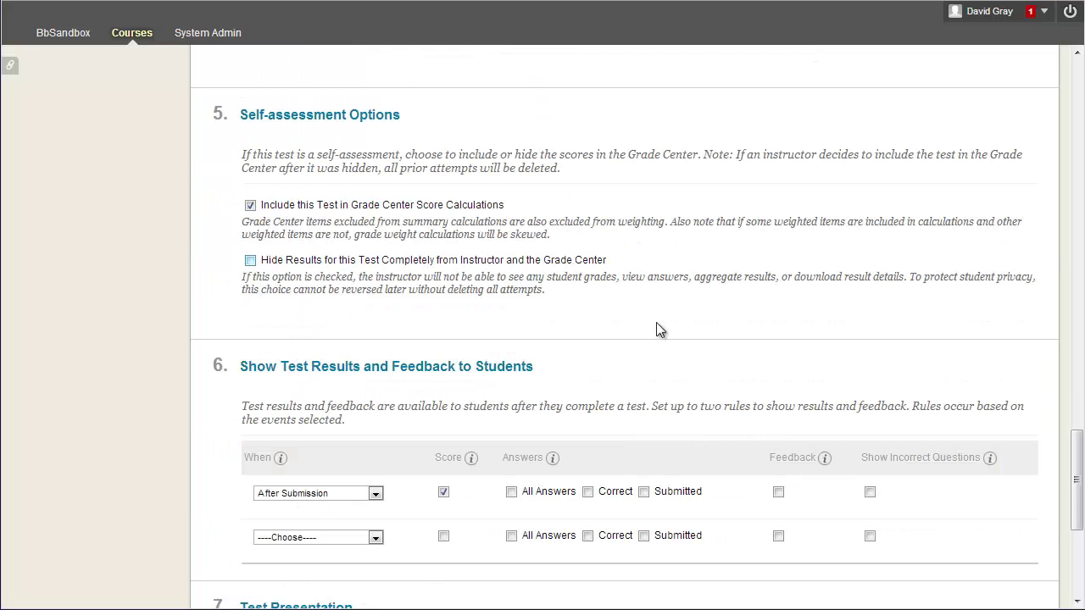
scroll(664, 311, down, 1)
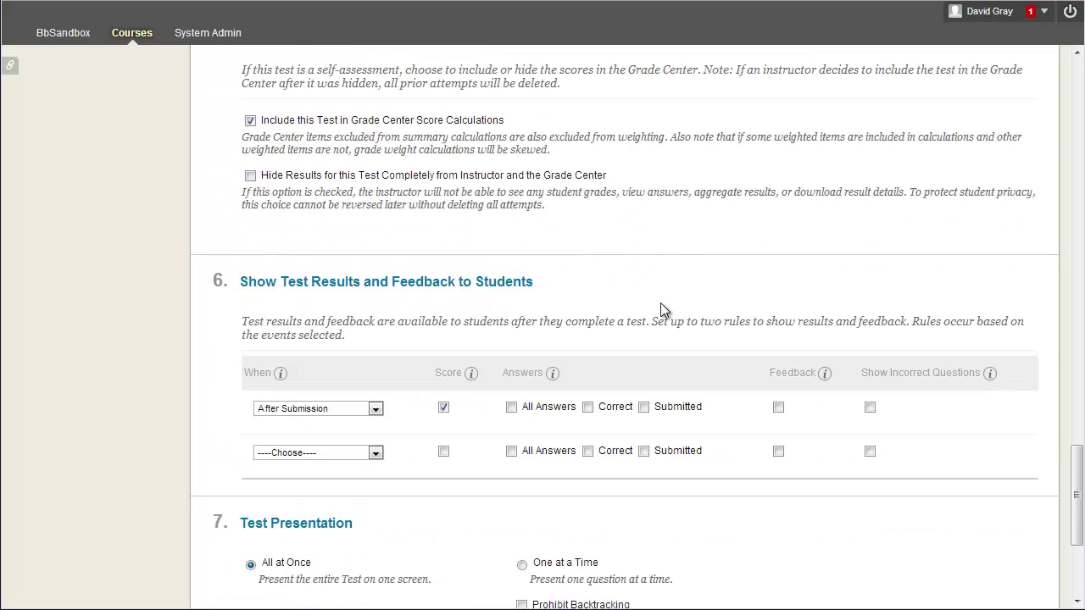
scroll(678, 272, down, 1)
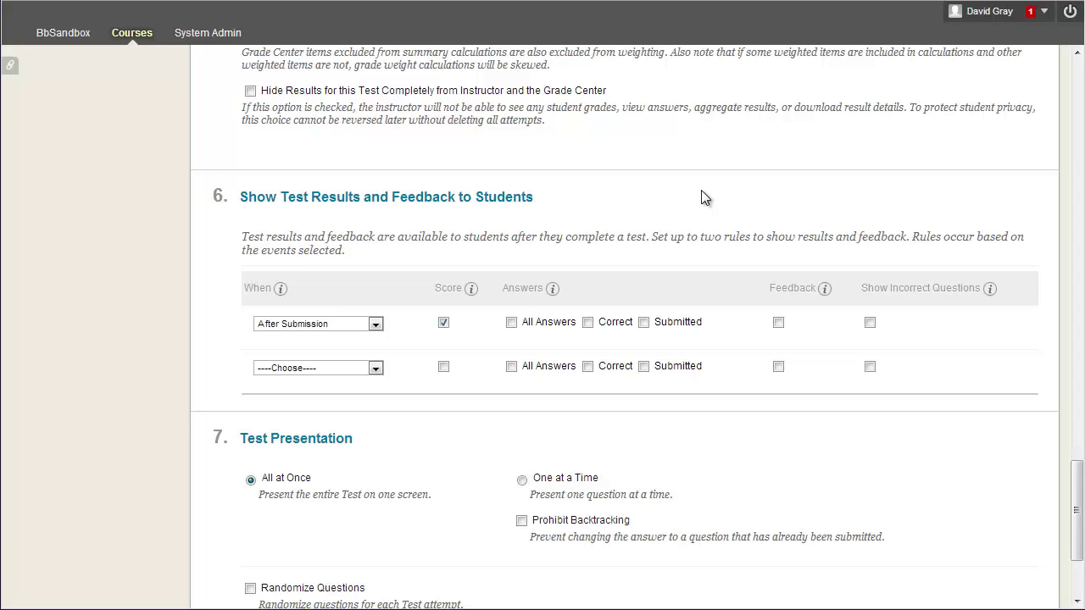
scroll(701, 197, down, 1)
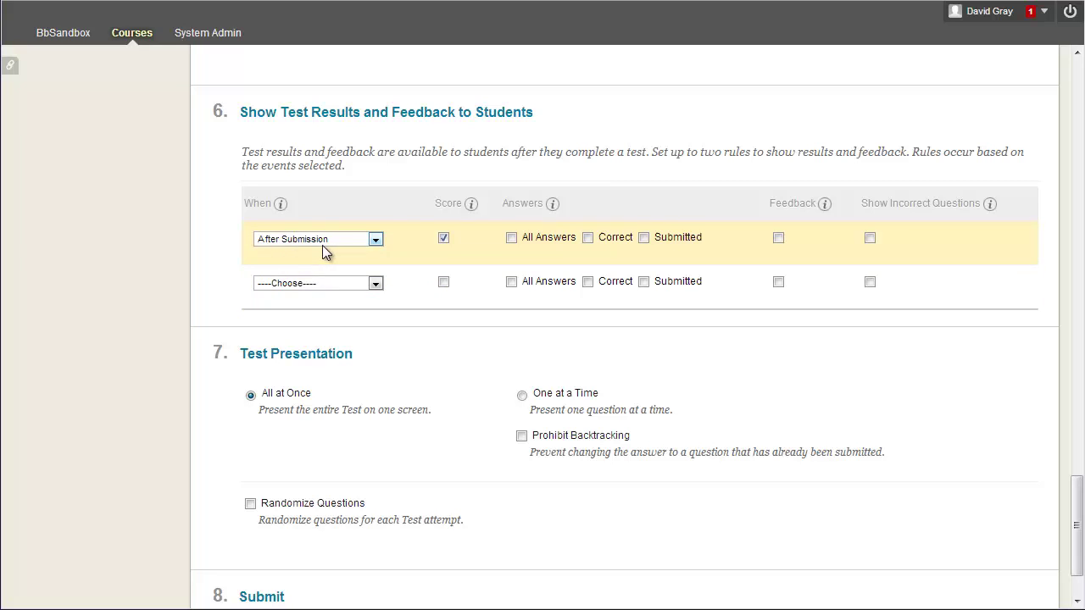
click(444, 239)
mouse_move(472, 206)
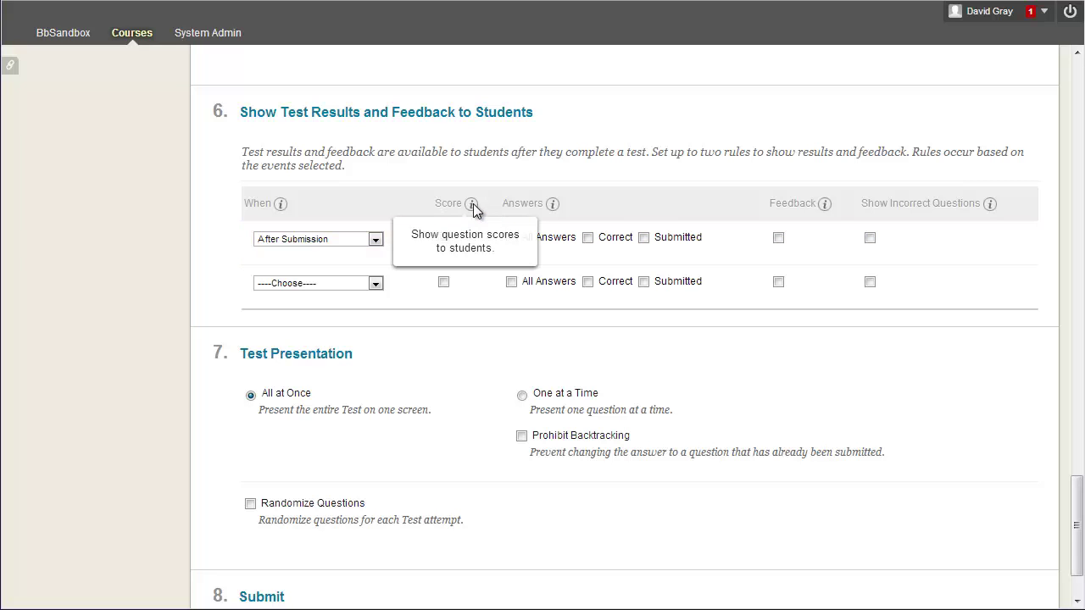
mouse_move(553, 206)
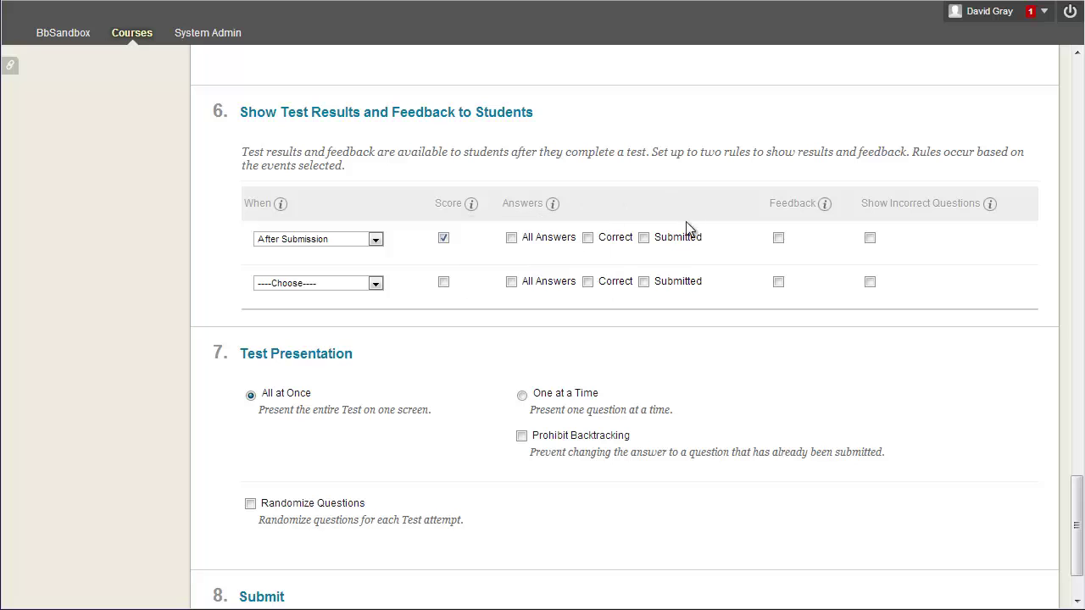
click(511, 240)
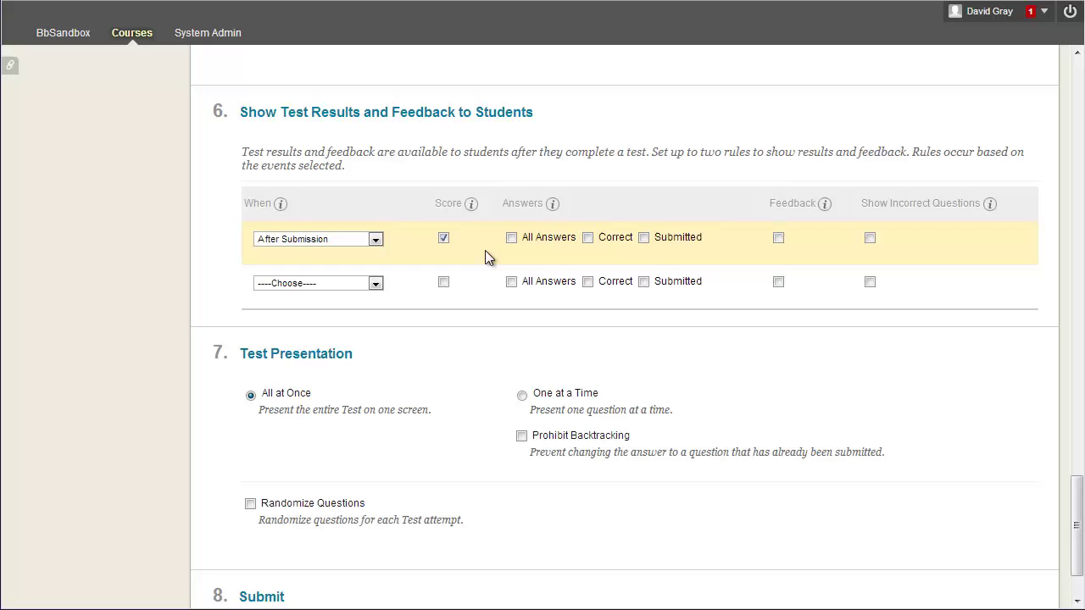
Step: Add a second results rule for After Due Date showing score, all answers, correct answers, submitted answers, feedback and incorrect questions
click(374, 283)
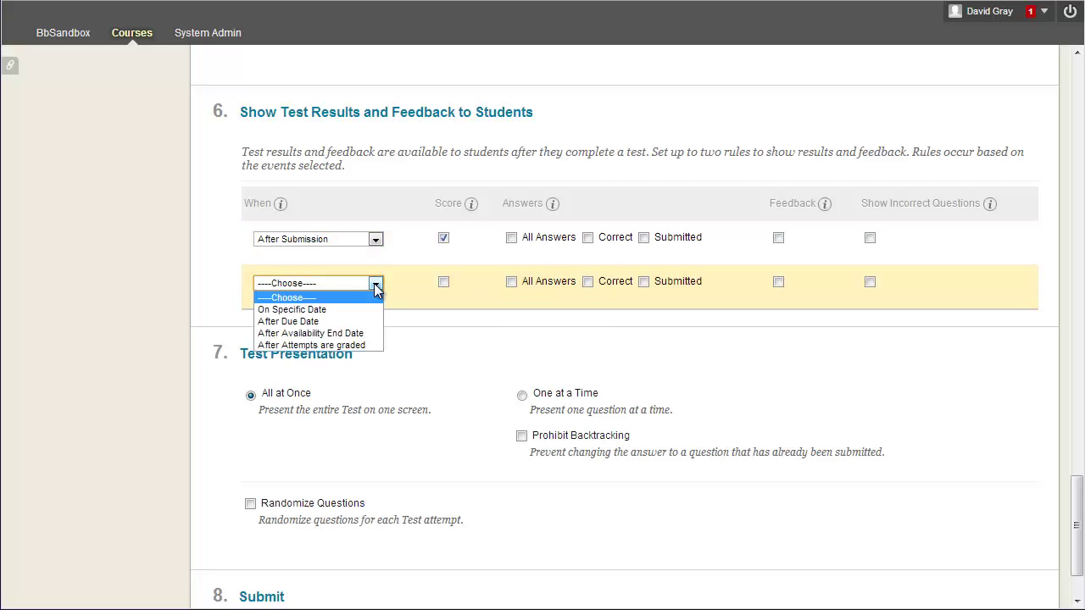
click(317, 321)
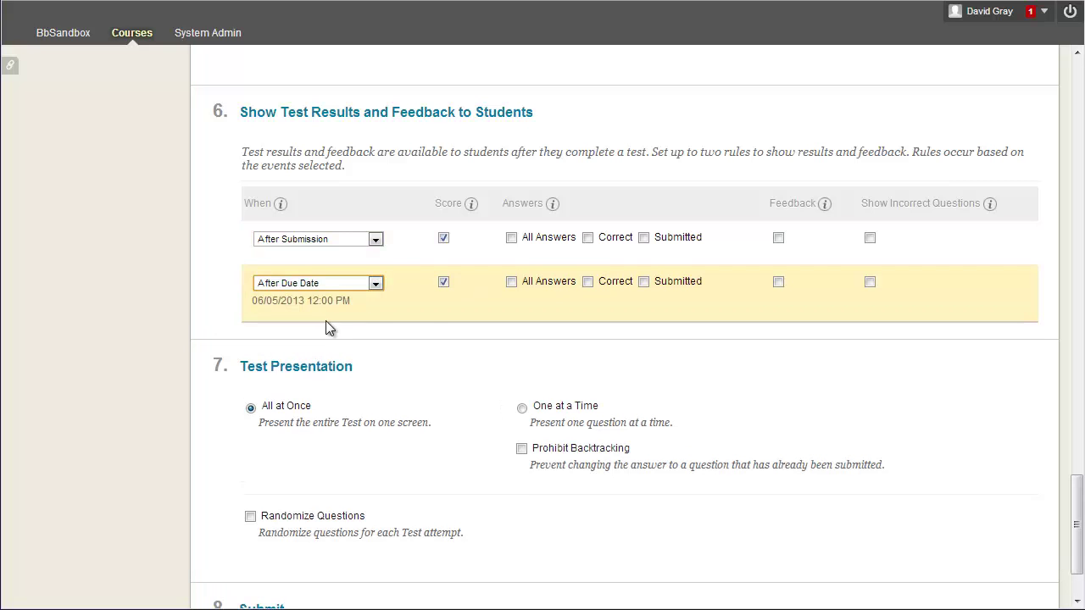
click(511, 282)
click(587, 283)
click(643, 282)
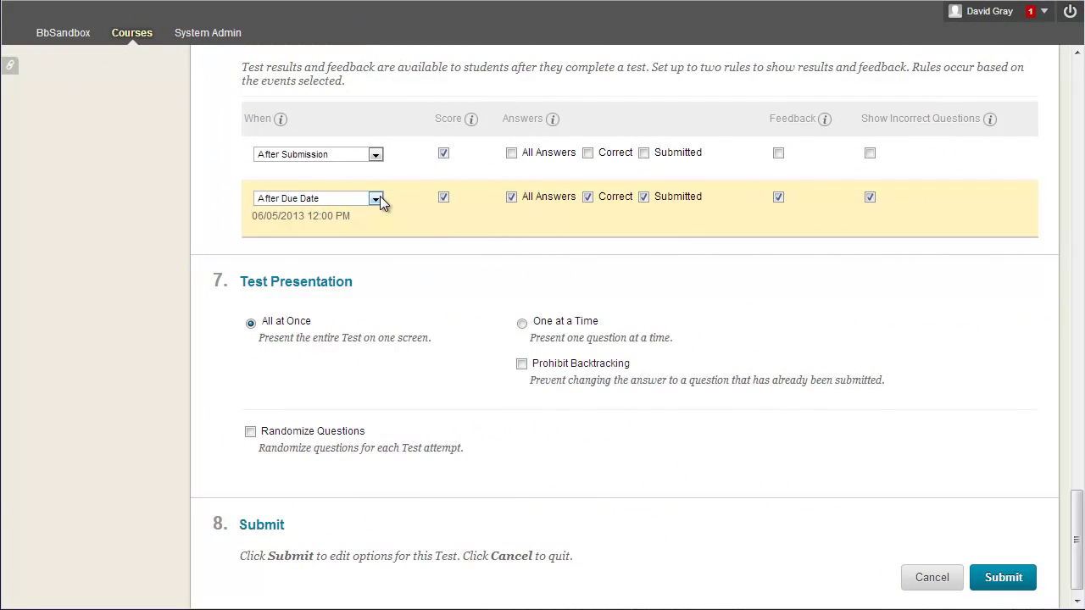
Step: Keep the second results rule on After Due Date, then enable Randomize Questions and submit the test options
click(378, 198)
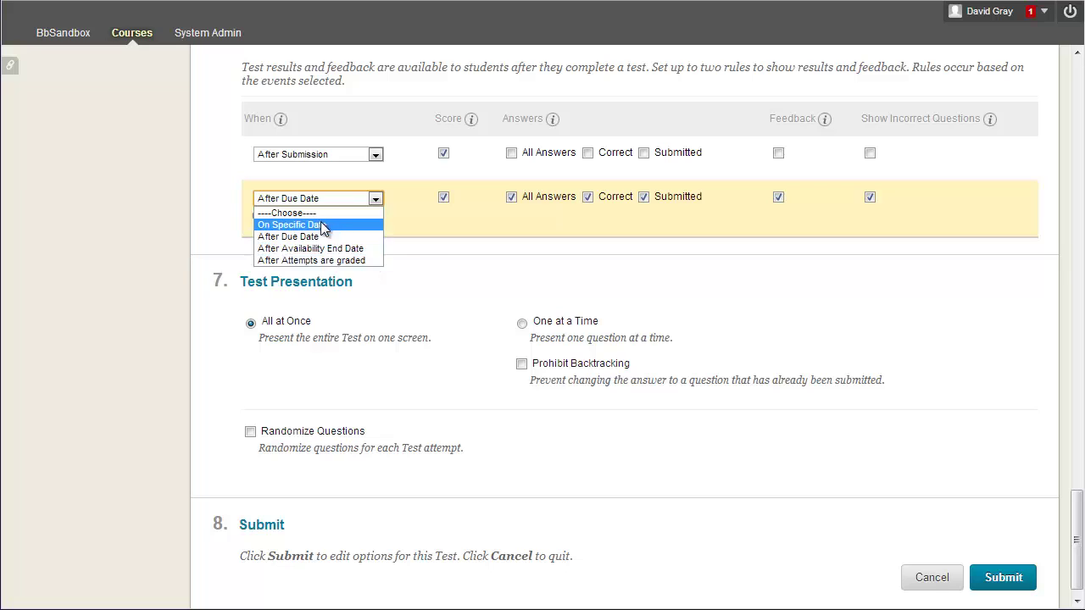
click(429, 225)
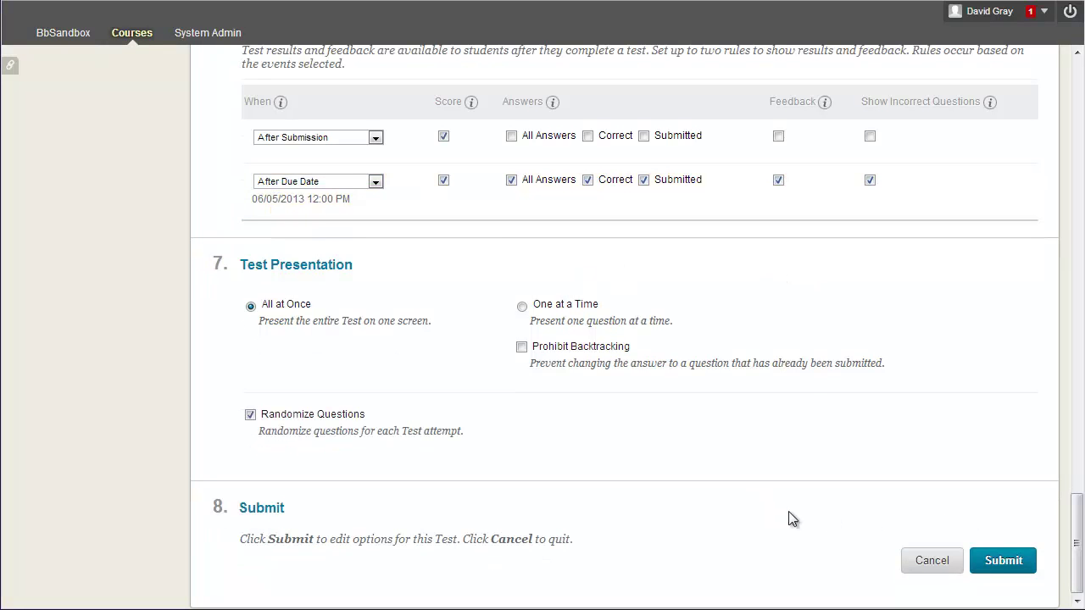
click(1004, 557)
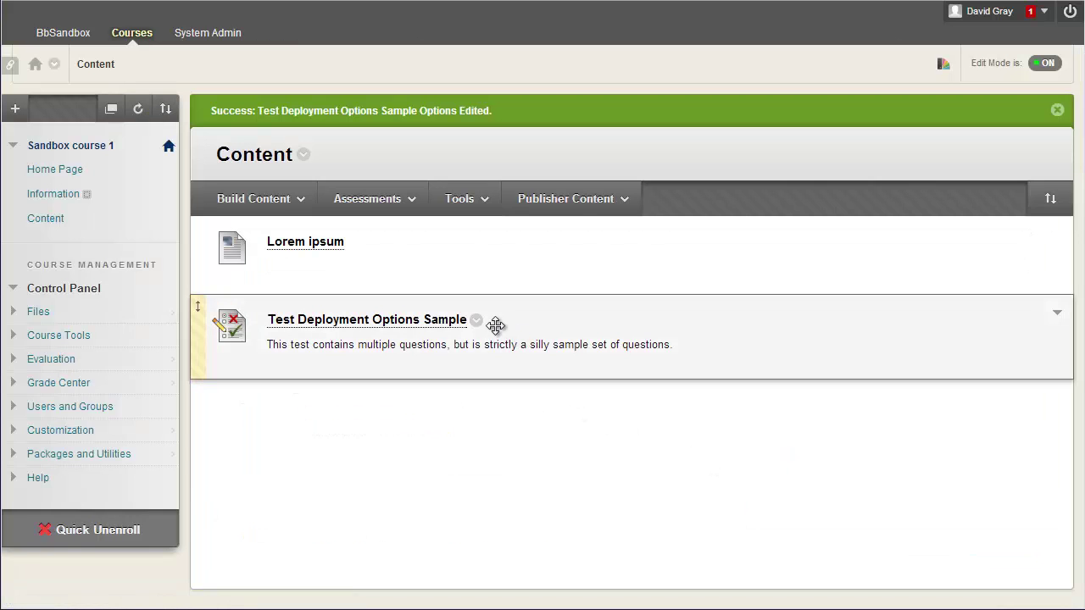
Step: Reopen the options of the Test Deployment Options Sample test and review its saved exceptions, due date, self-assessment and results settings
click(475, 322)
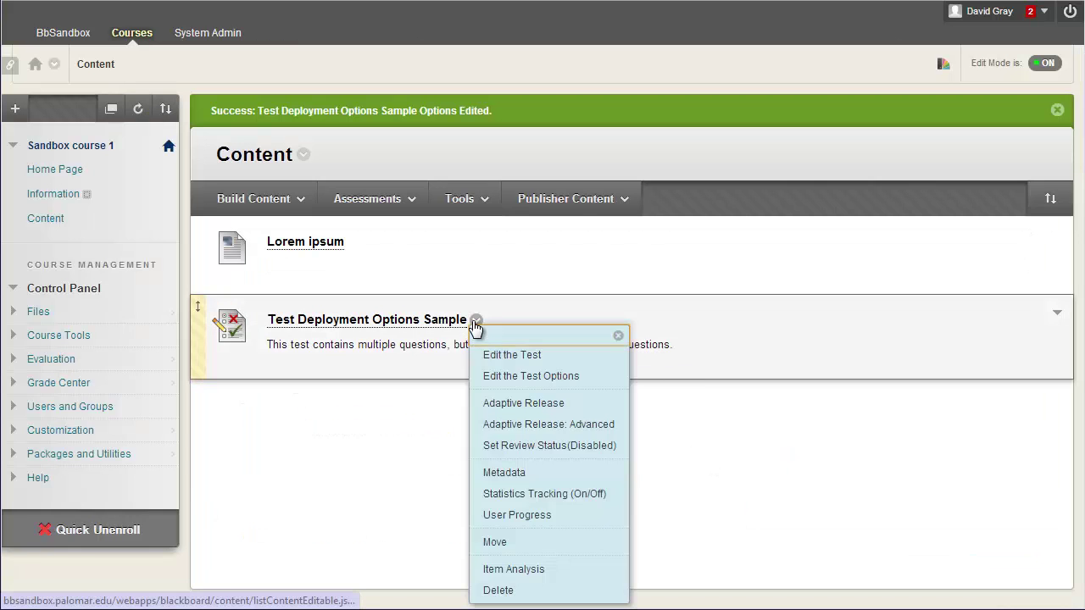
click(521, 377)
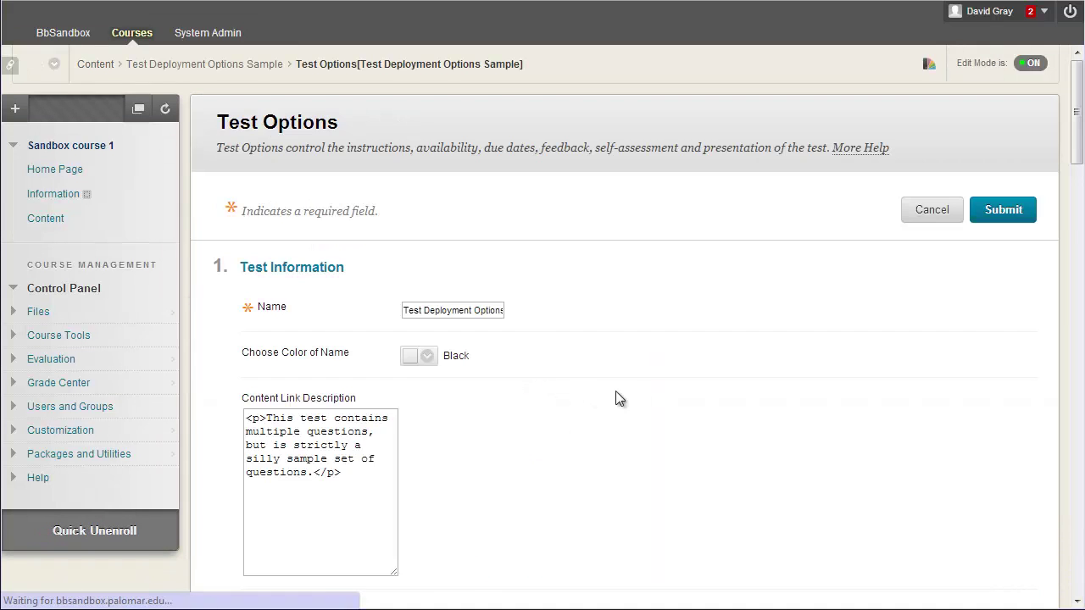
scroll(737, 368, down, 5)
scroll(737, 367, down, 10)
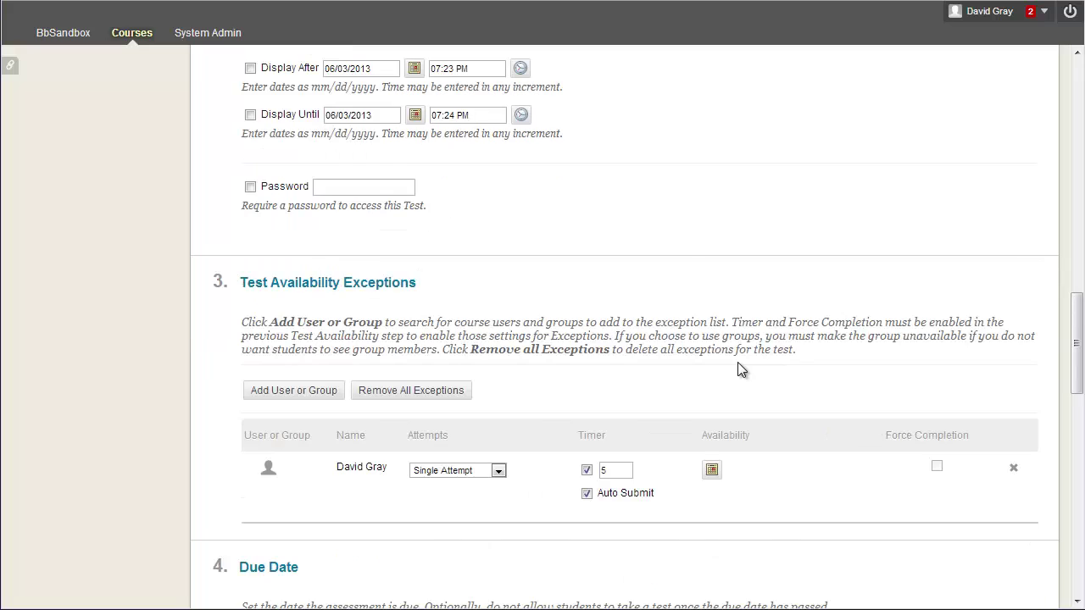
scroll(738, 365, down, 1)
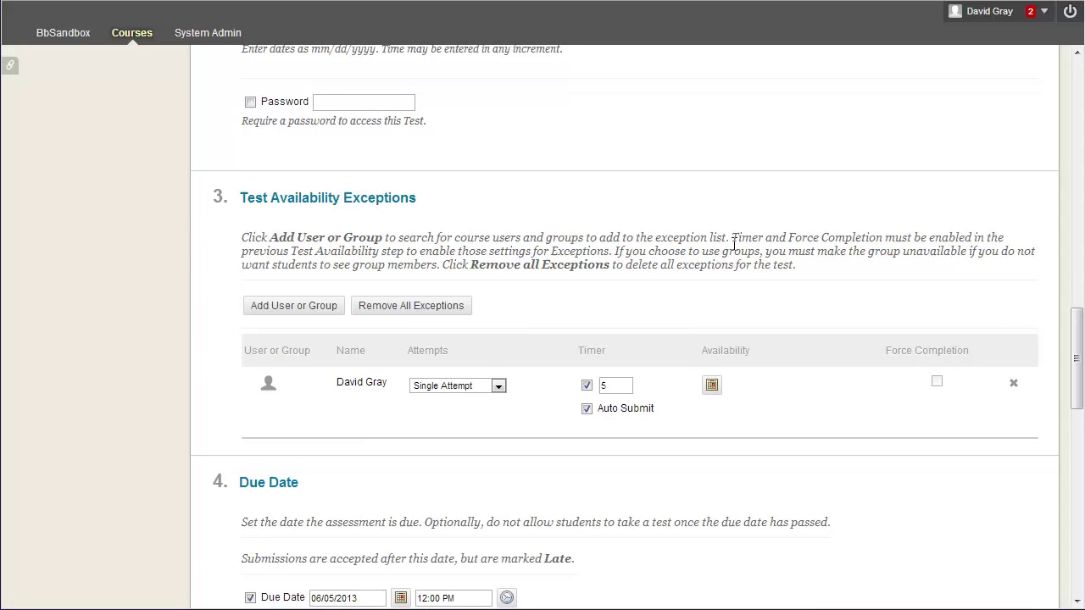
scroll(756, 246, down, 5)
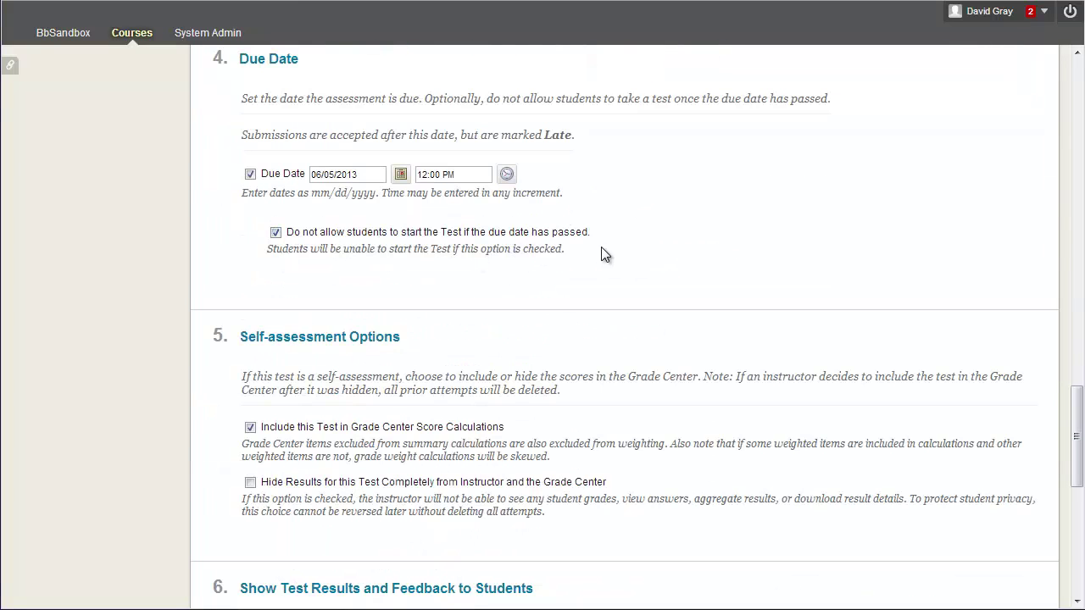
scroll(684, 269, down, 5)
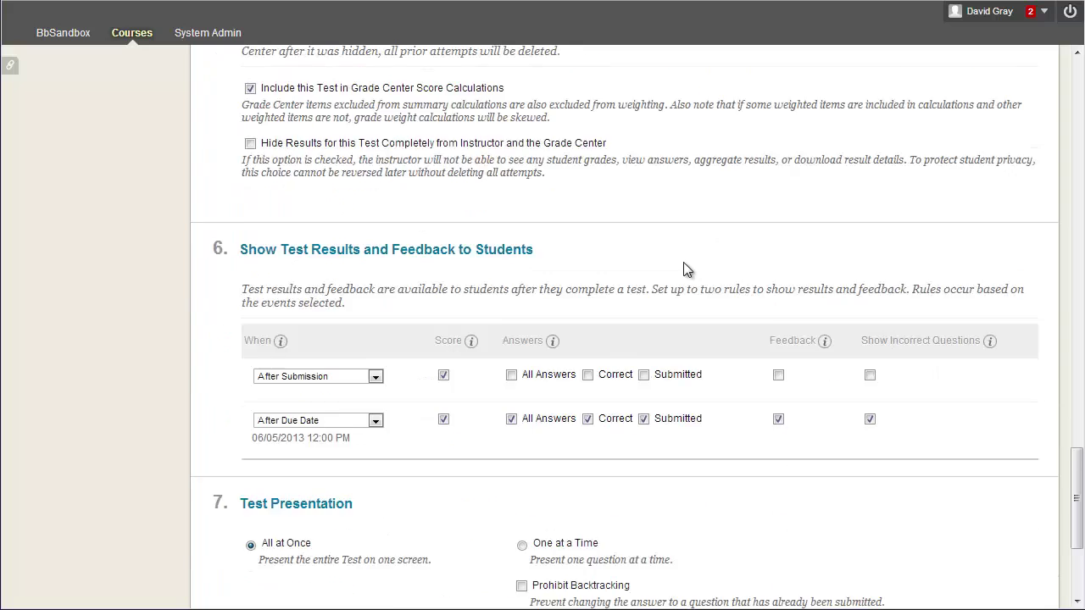